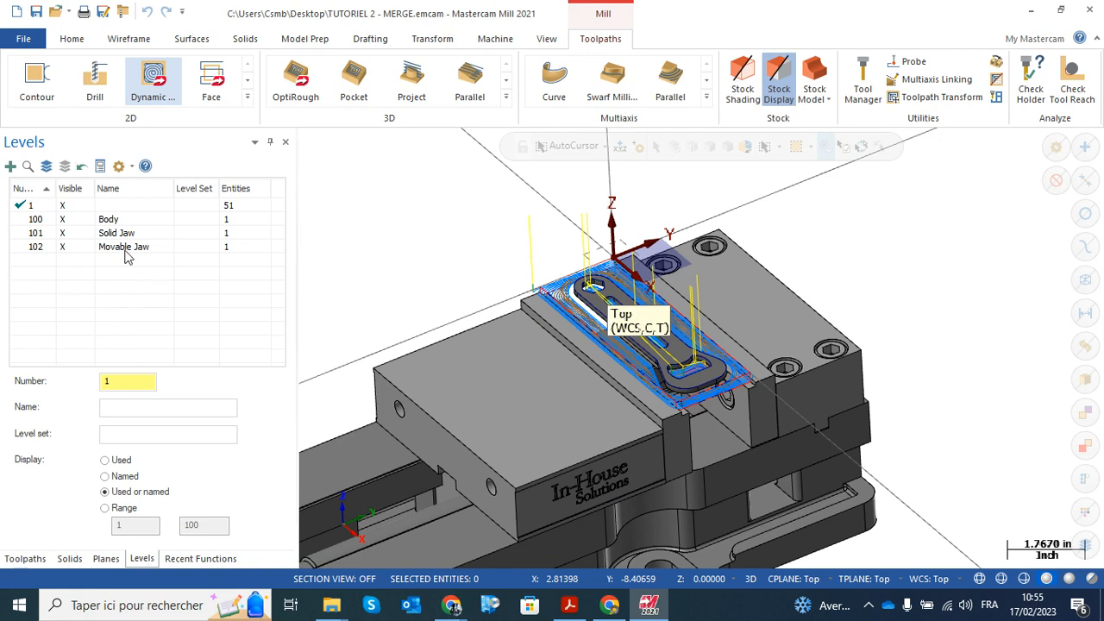
Hide the vise levels Body, Solid Jaw and Movable Jaw so only the part and its toolpaths are shown
{"action": "left_click", "coordinate": [62, 219]}
{"action": "left_click", "coordinate": [62, 233]}
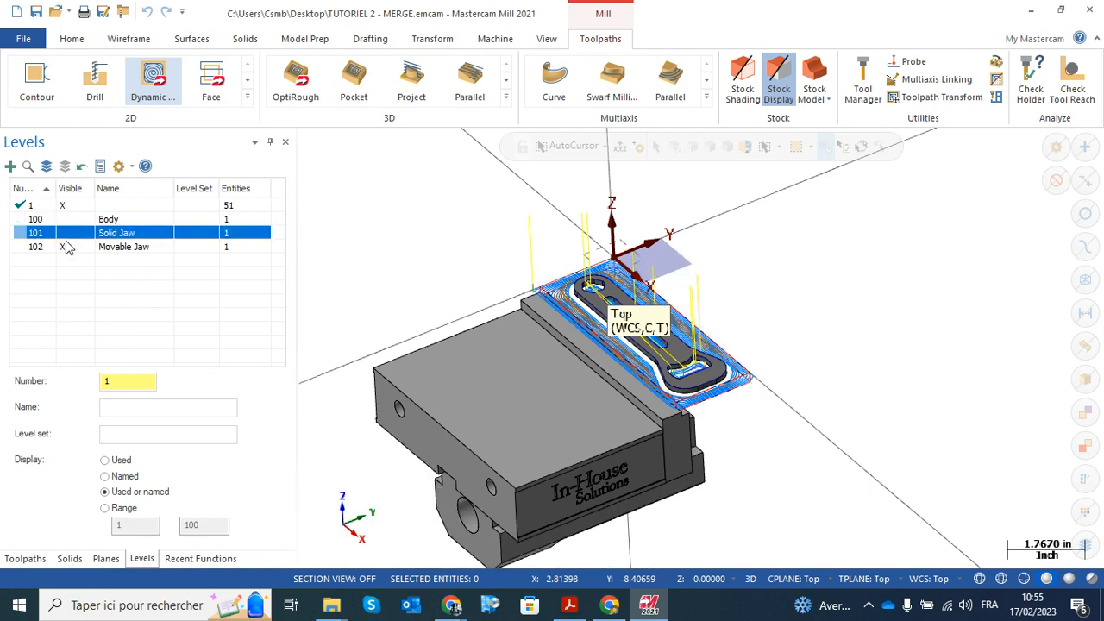
{"action": "left_click", "coordinate": [62, 248]}
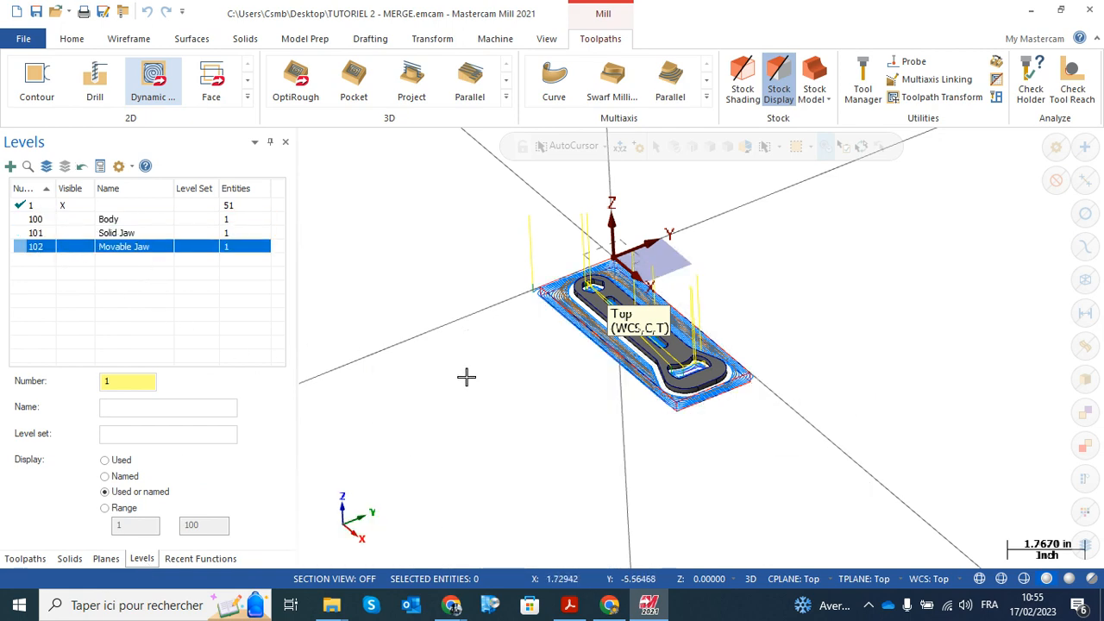
{"action": "middle_click_drag", "start_coordinate": [481, 373], "coordinate": [557, 369]}
{"action": "scroll", "coordinate": [557, 369], "scroll_direction": "up", "scroll_amount": 4}
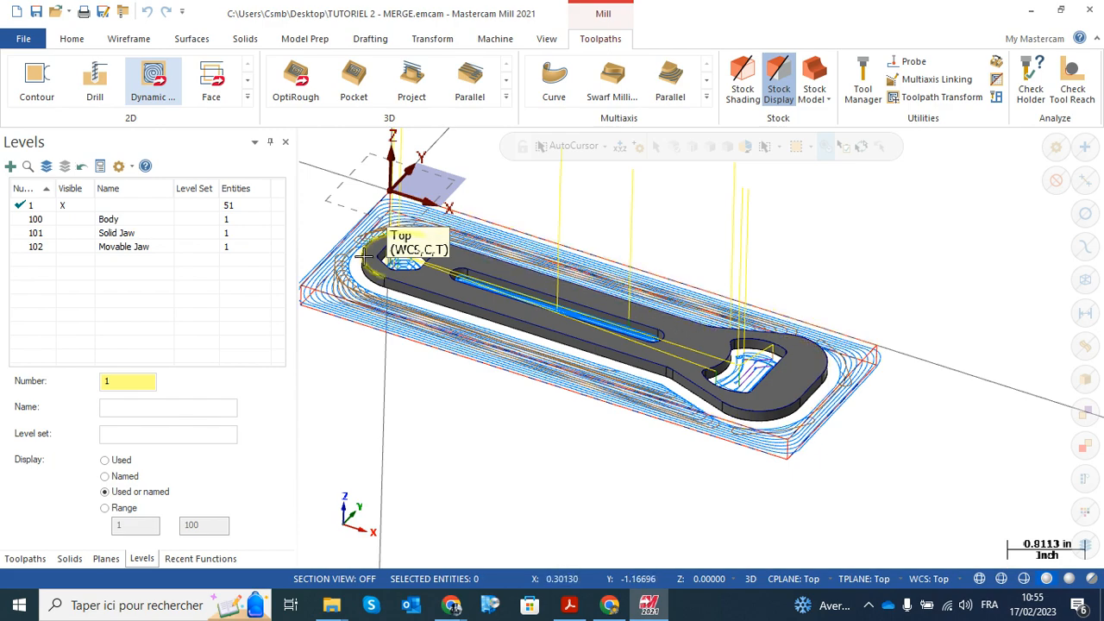
{"action": "scroll", "coordinate": [681, 380], "scroll_direction": "up", "scroll_amount": 4}
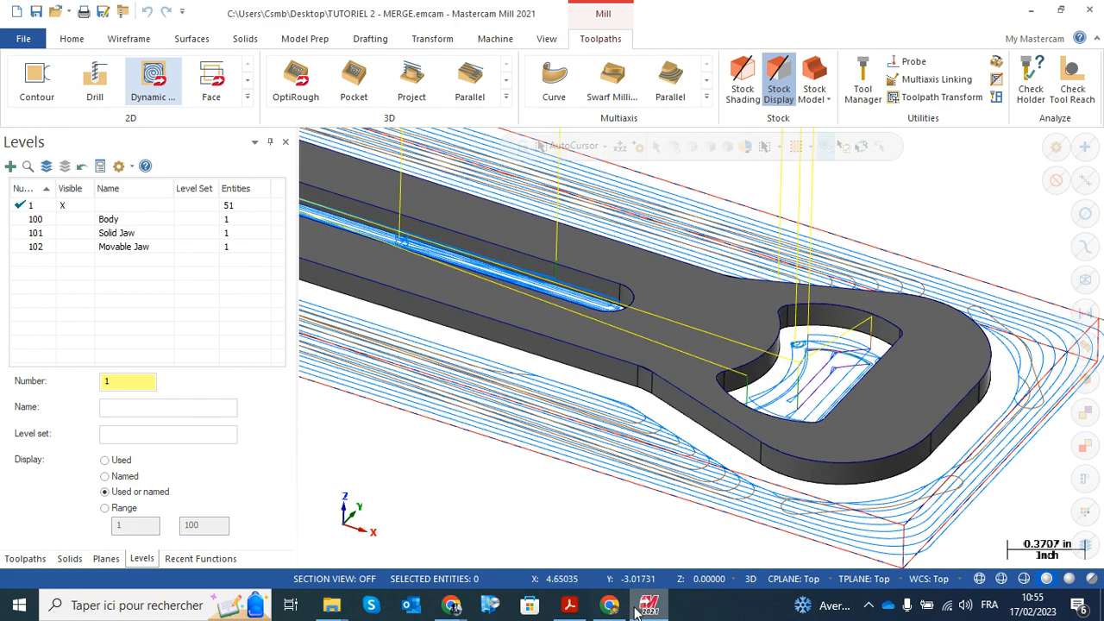
Switch to the PDF plan to review the part's dimensions and Detail B, and return to the Mastercam model
{"action": "left_click", "coordinate": [570, 607]}
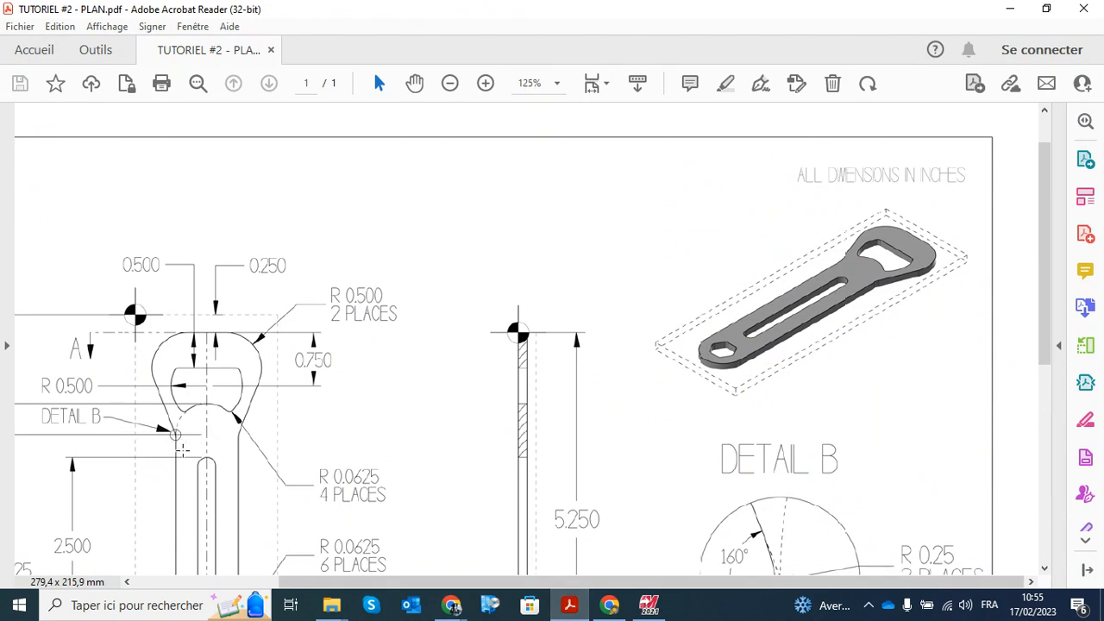
{"action": "scroll", "coordinate": [815, 480], "scroll_direction": "down", "scroll_amount": 3}
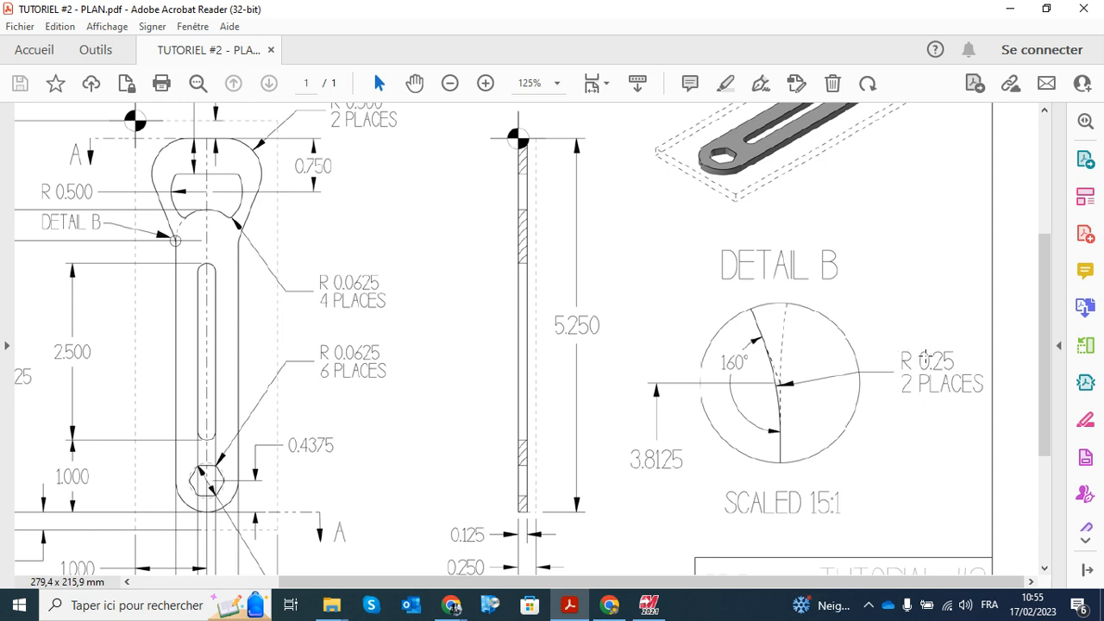
{"action": "mouse_move", "coordinate": [609, 608]}
{"action": "left_click", "coordinate": [649, 605]}
{"action": "scroll", "coordinate": [529, 331], "scroll_direction": "down", "scroll_amount": 3}
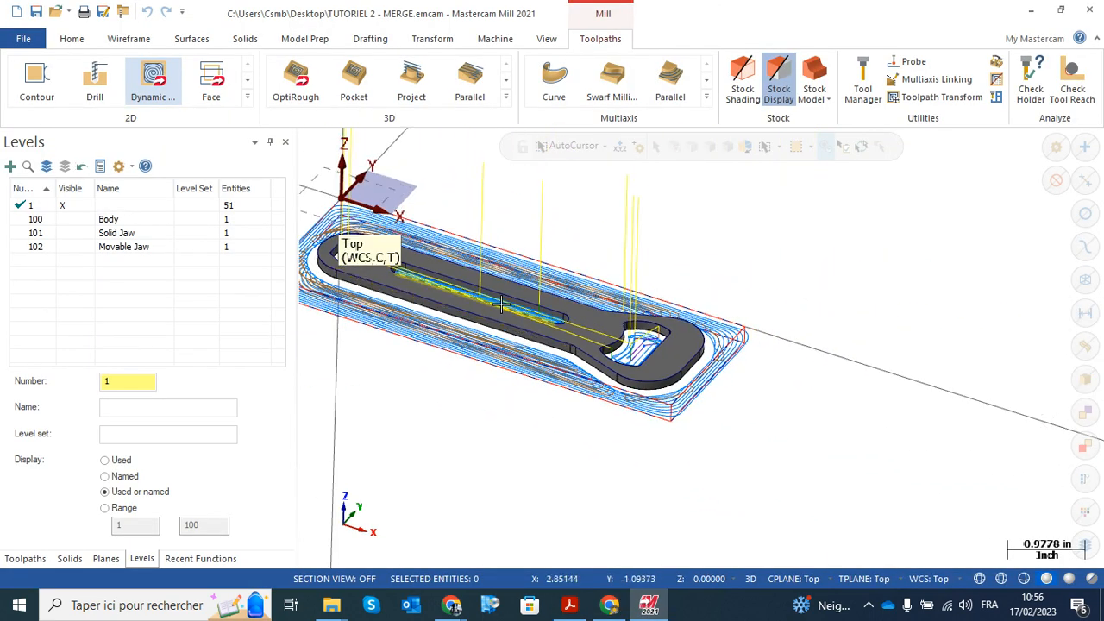
{"action": "middle_click_drag", "start_coordinate": [505, 311], "coordinate": [578, 365]}
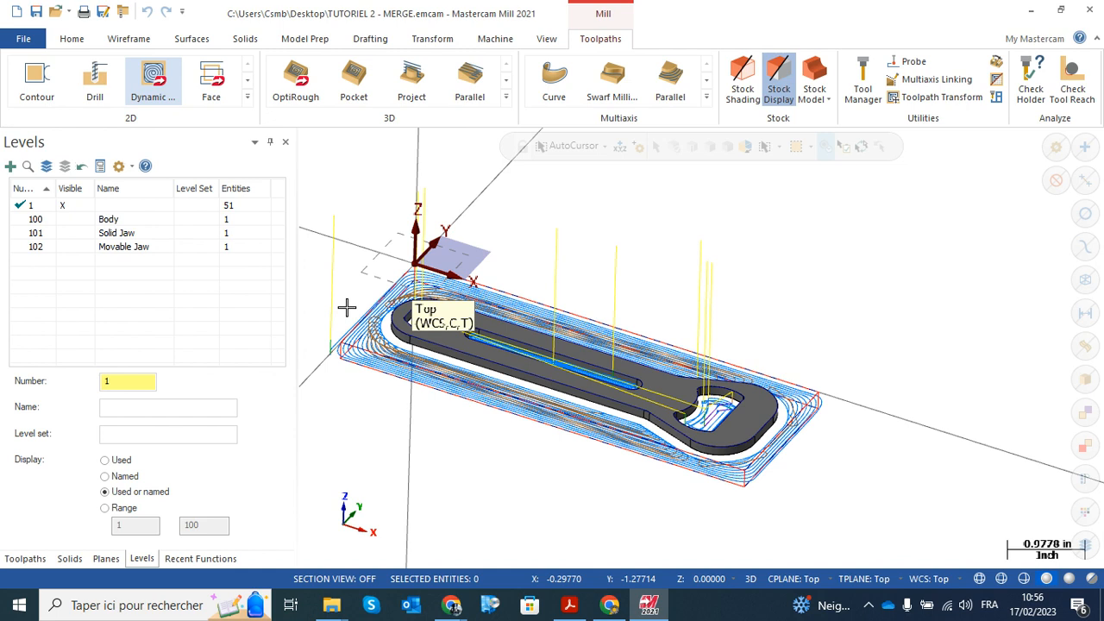
Start a 2D Contour toolpath and chain the part's outer profile by reusing the last chain
{"action": "left_click", "coordinate": [25, 559]}
{"action": "scroll", "coordinate": [284, 276], "scroll_direction": "down", "scroll_amount": 1}
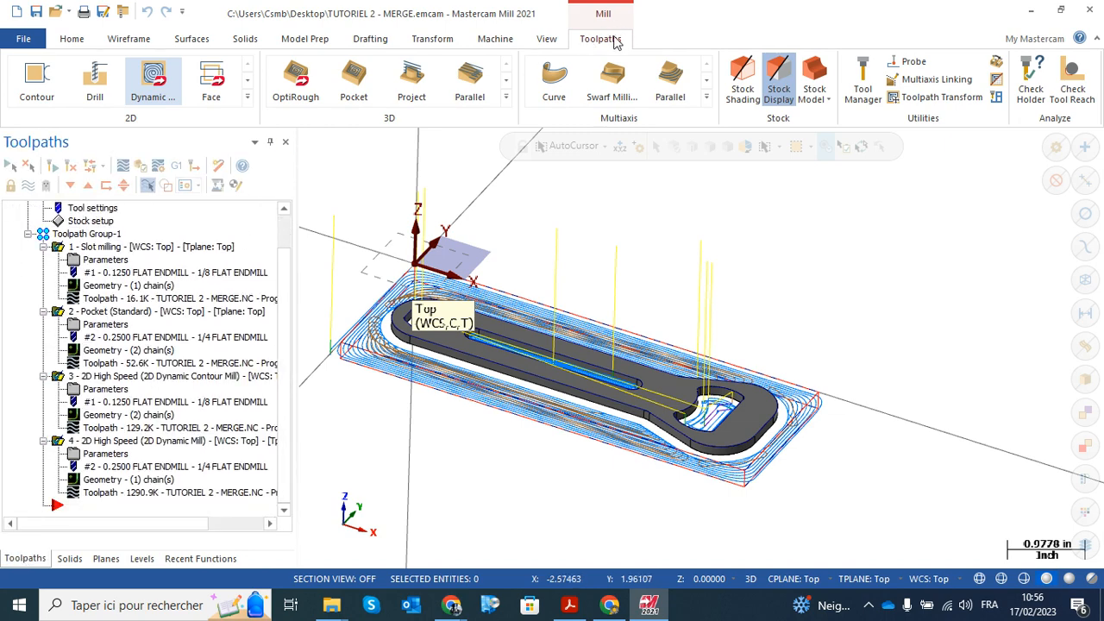
{"action": "left_click", "coordinate": [248, 97]}
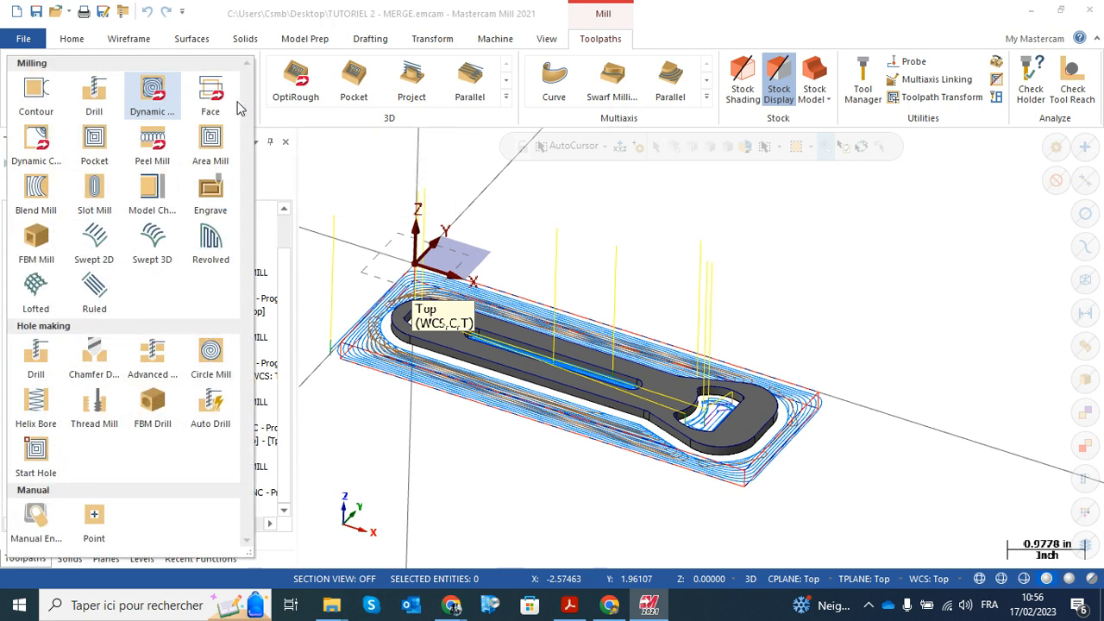
{"action": "left_click", "coordinate": [35, 89]}
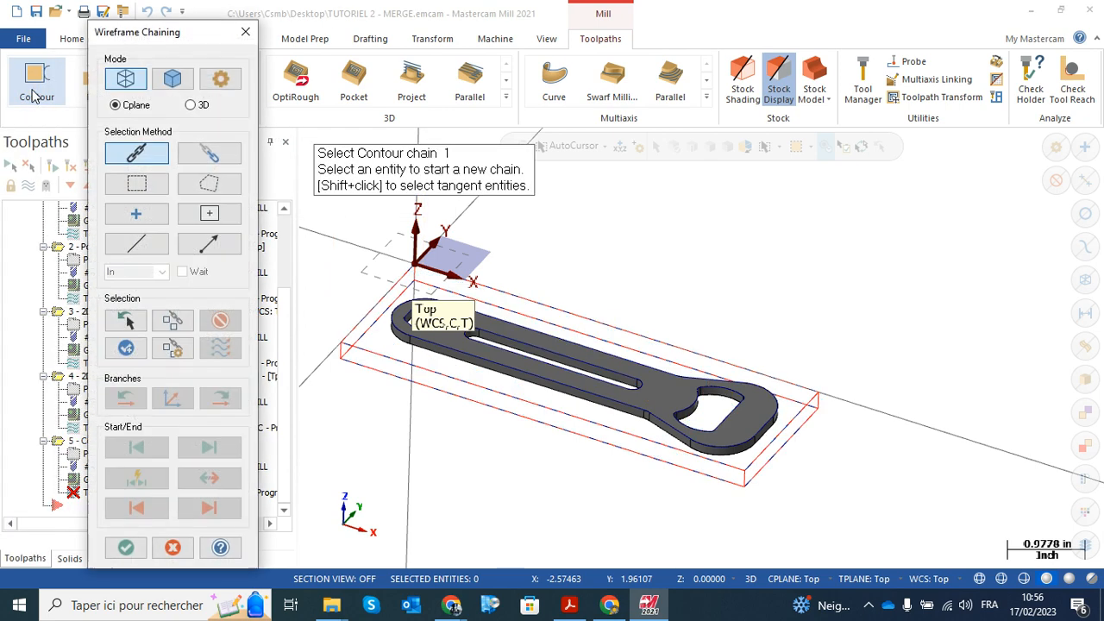
{"action": "left_click", "coordinate": [131, 322]}
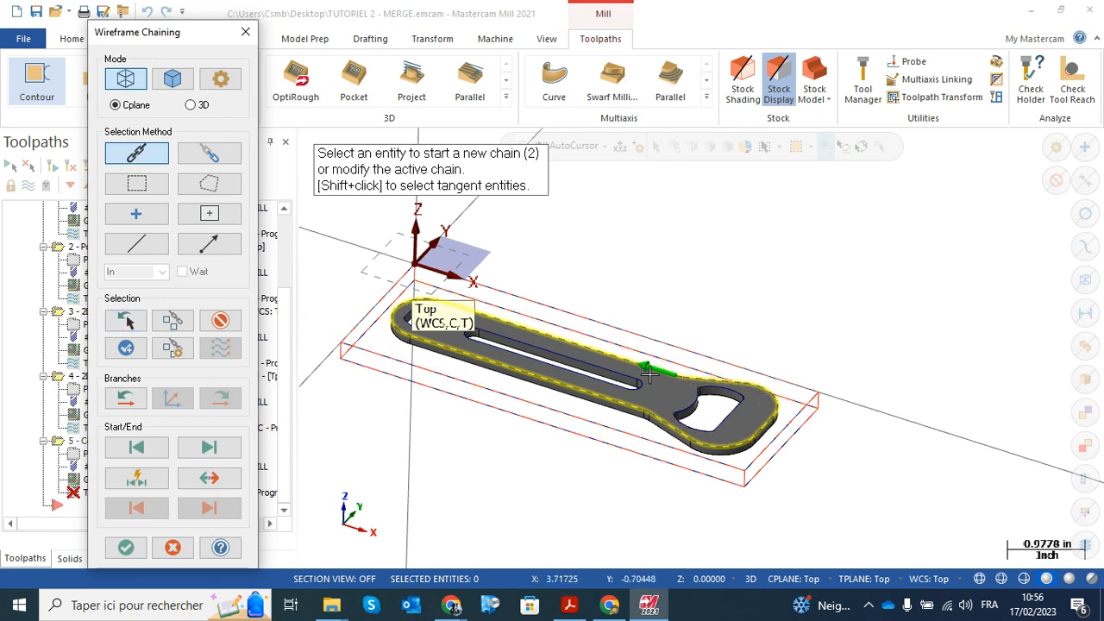
Reverse the outer profile chain, move its start point to the middle of the long straight edge, and accept the chain
{"action": "middle_click_drag", "start_coordinate": [586, 303], "coordinate": [670, 382]}
{"action": "scroll", "coordinate": [670, 382], "scroll_direction": "up", "scroll_amount": 2}
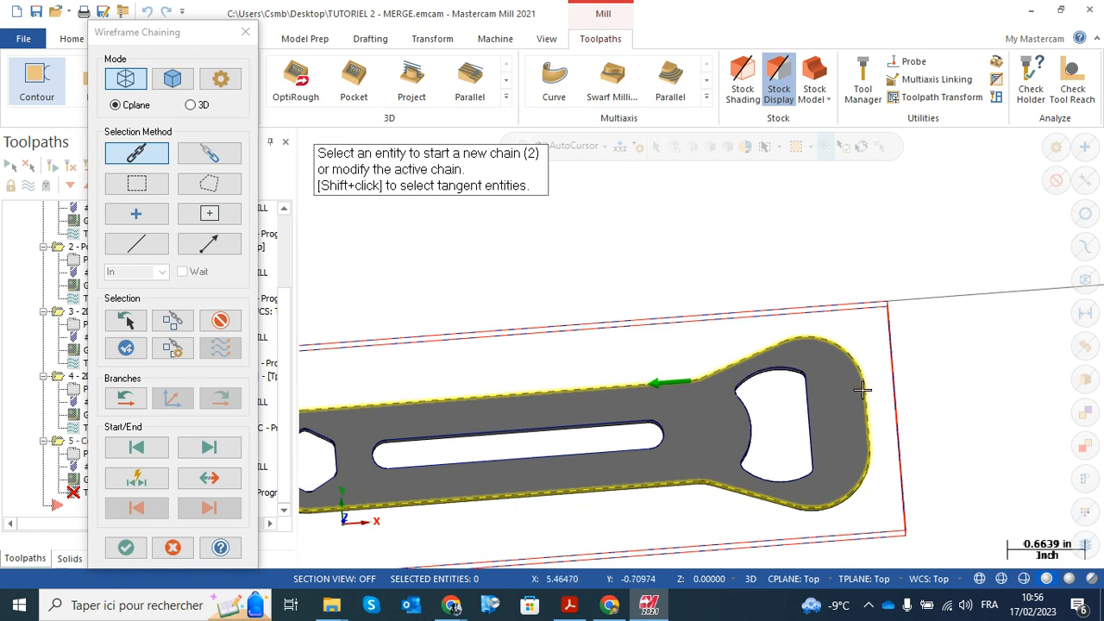
{"action": "left_click", "coordinate": [212, 481]}
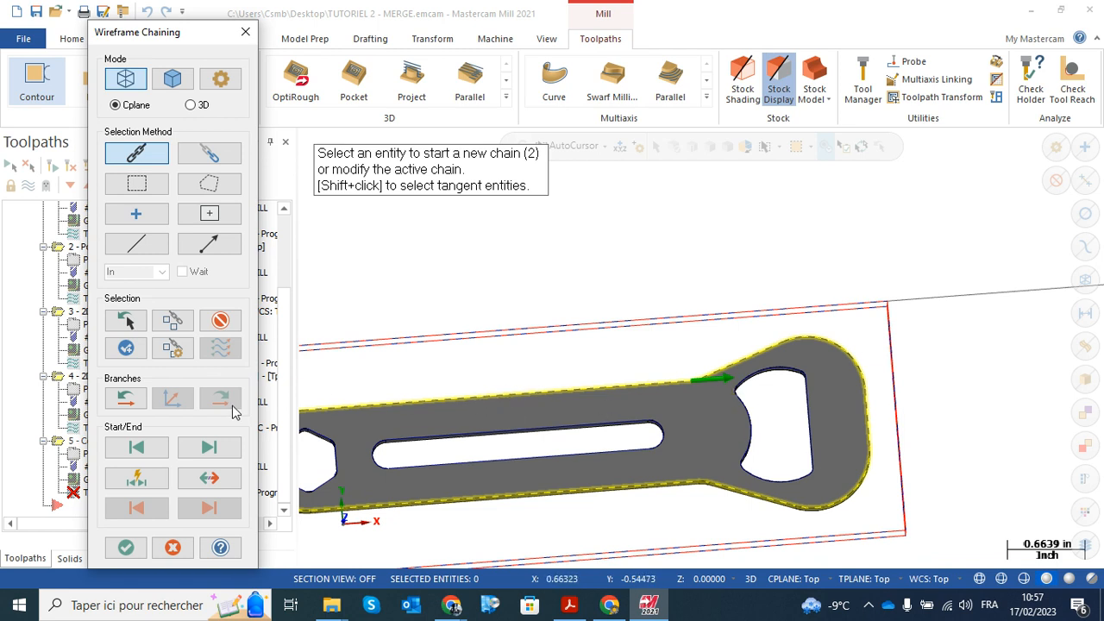
{"action": "left_click", "coordinate": [135, 481]}
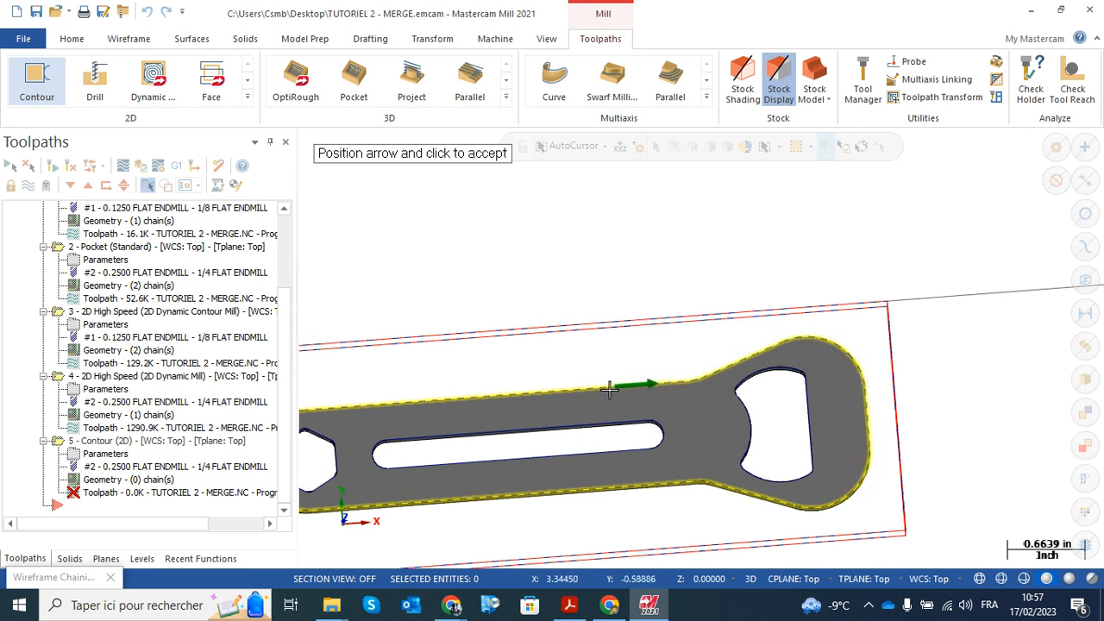
{"action": "left_click", "coordinate": [505, 399]}
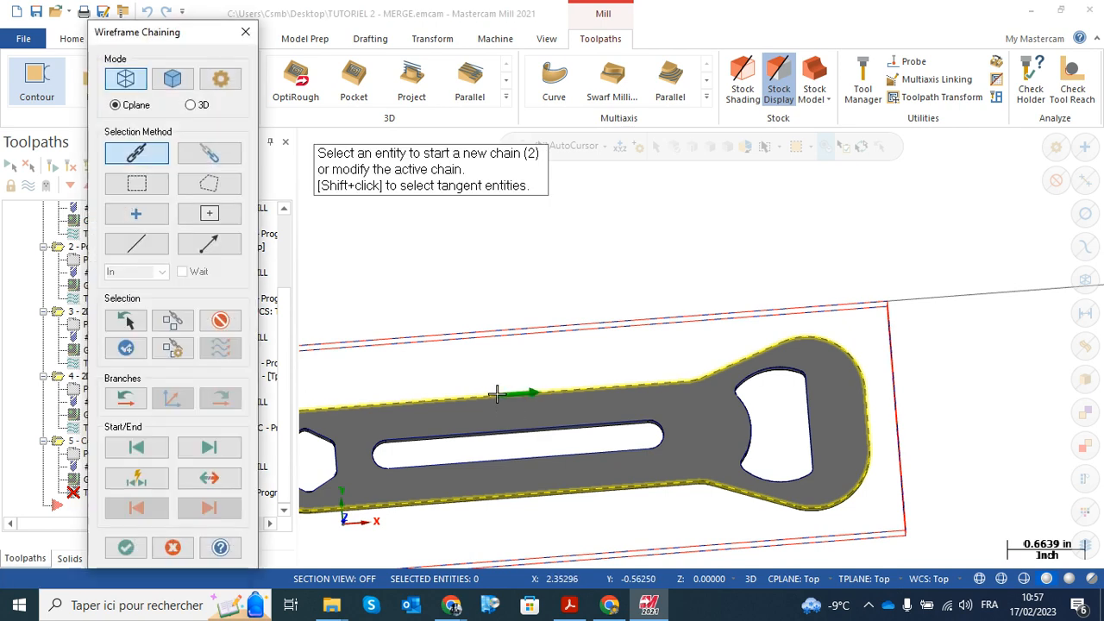
{"action": "left_click", "coordinate": [127, 548]}
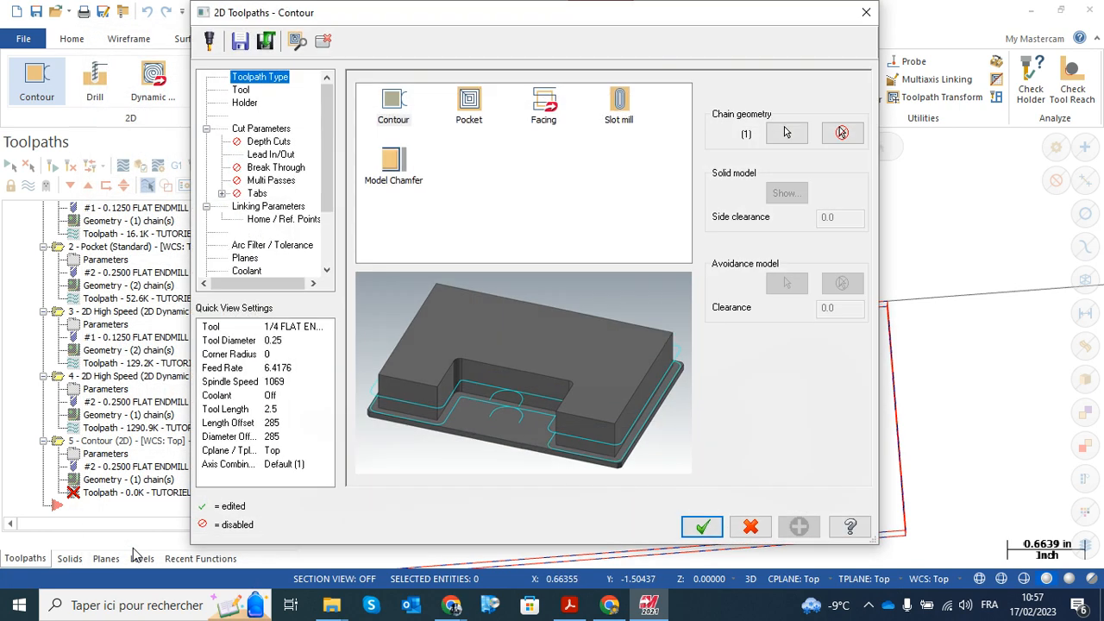
Choose tool 2, the 1/4 FLAT ENDMILL, for the contour and set its length and diameter offsets to 2
{"action": "left_click", "coordinate": [241, 90]}
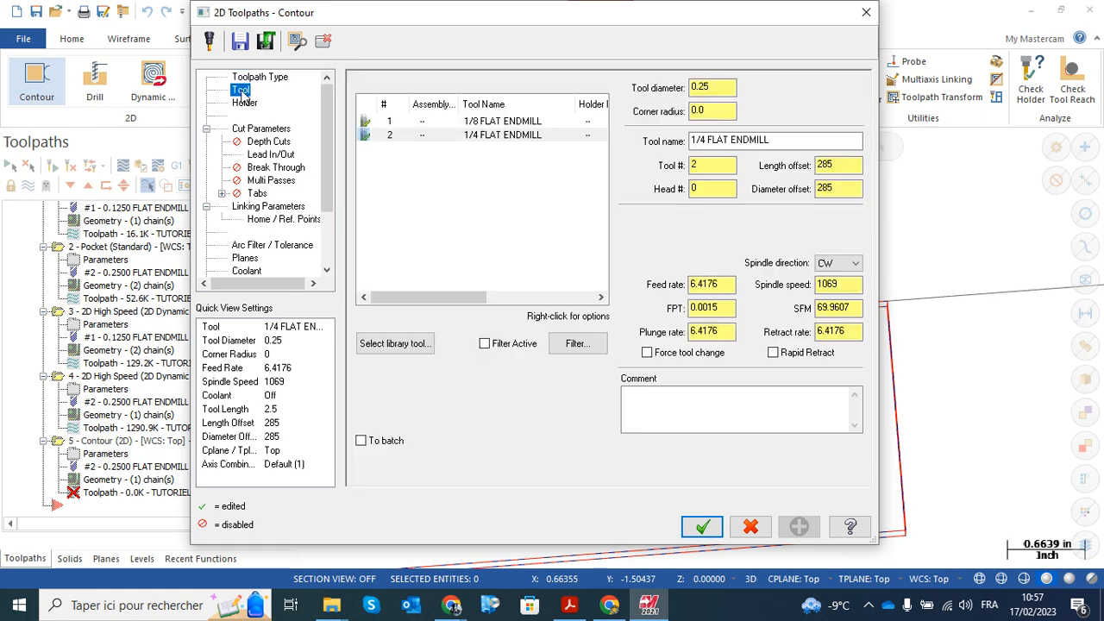
{"action": "left_click", "coordinate": [506, 136]}
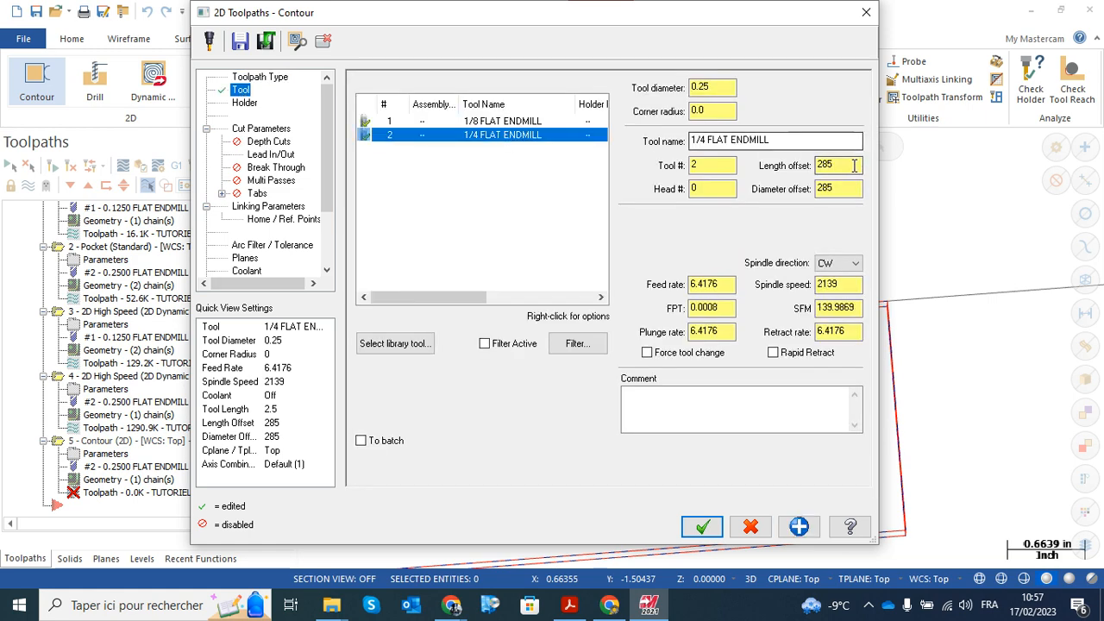
{"action": "type", "text": "2"}
{"action": "left_click_drag", "start_coordinate": [839, 188], "coordinate": [791, 189]}
{"action": "type", "text": "2"}
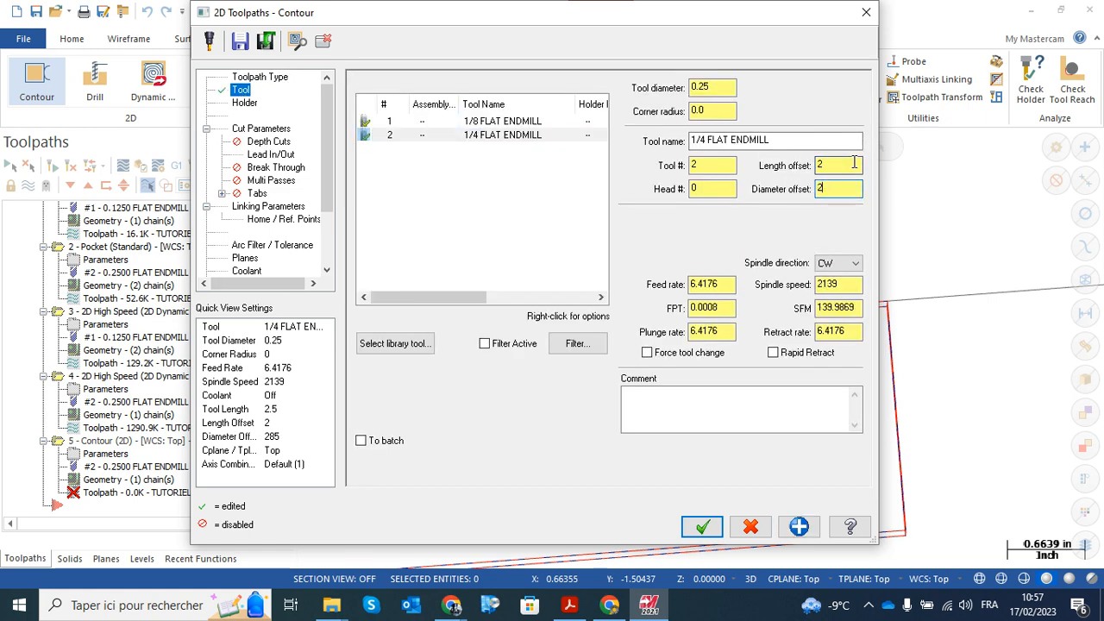
{"action": "left_click", "coordinate": [849, 166]}
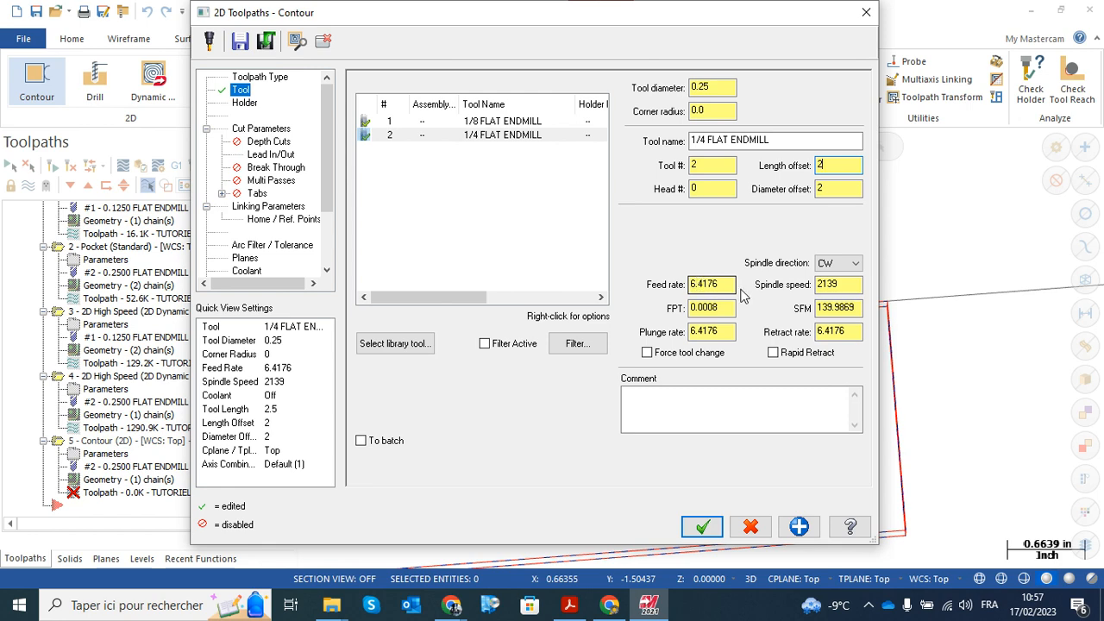
Set the contour's compensation type to Wear in the cut parameters
{"action": "left_click_drag", "start_coordinate": [324, 150], "coordinate": [324, 170]}
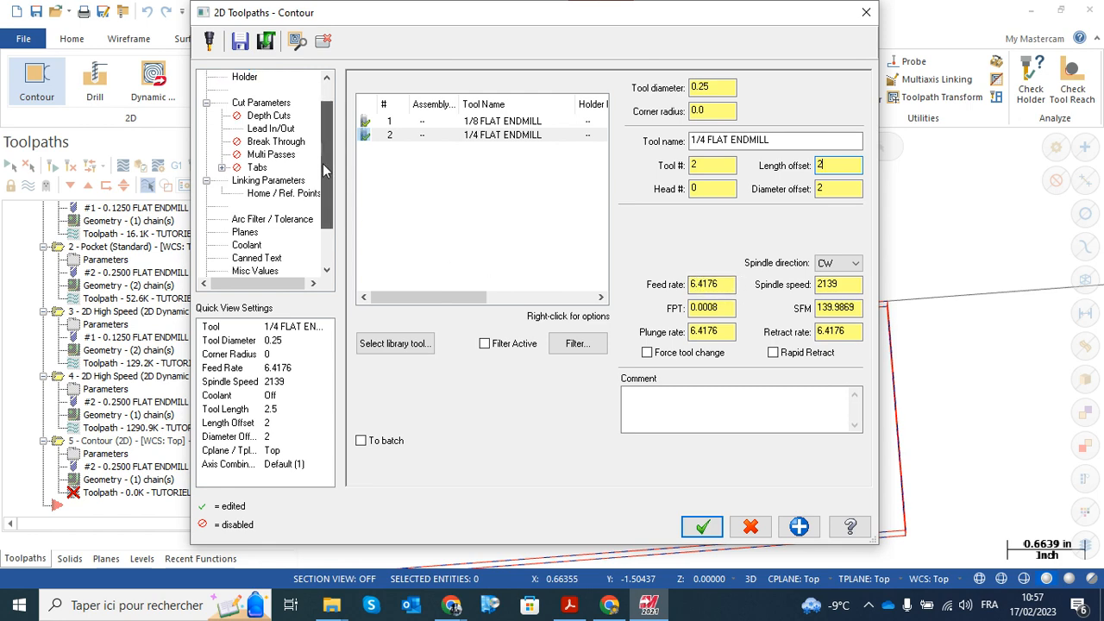
{"action": "left_click", "coordinate": [264, 105]}
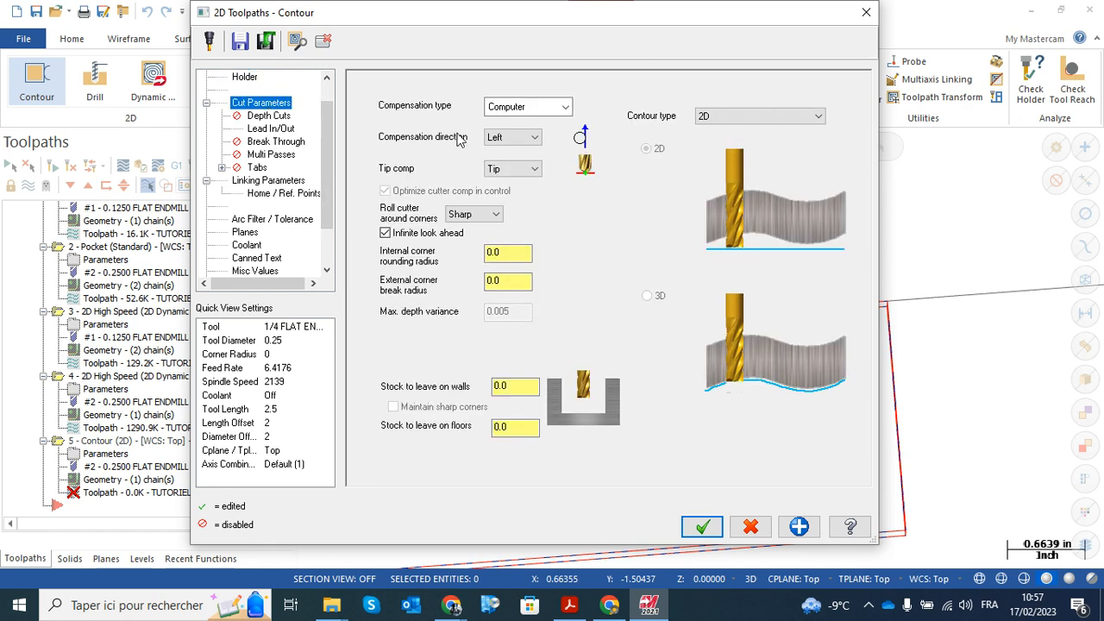
{"action": "left_click", "coordinate": [565, 106]}
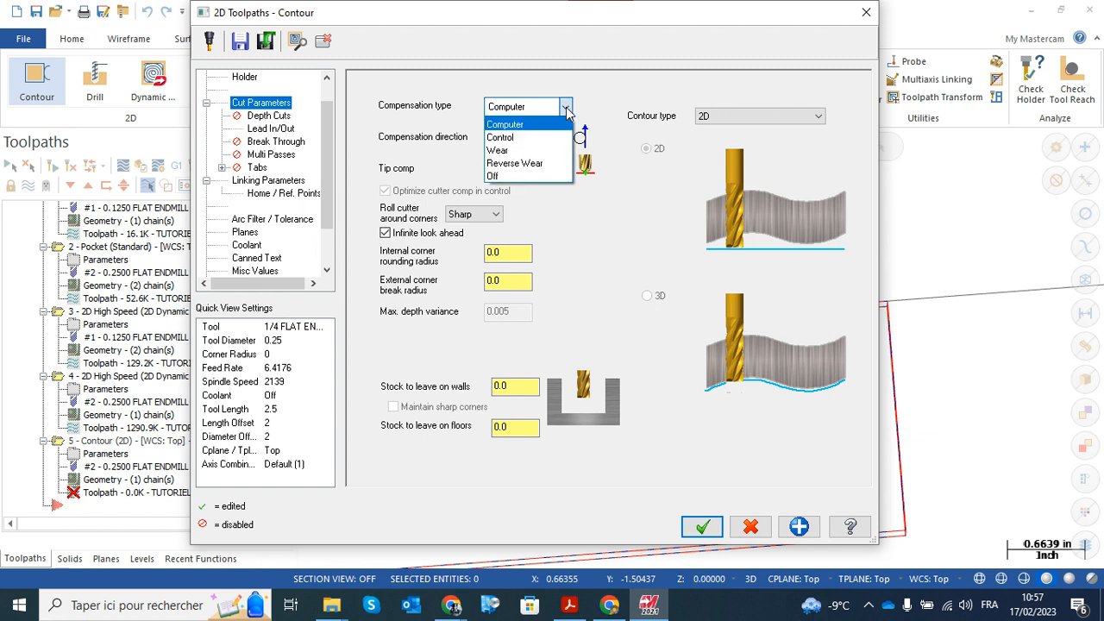
{"action": "left_click", "coordinate": [500, 150]}
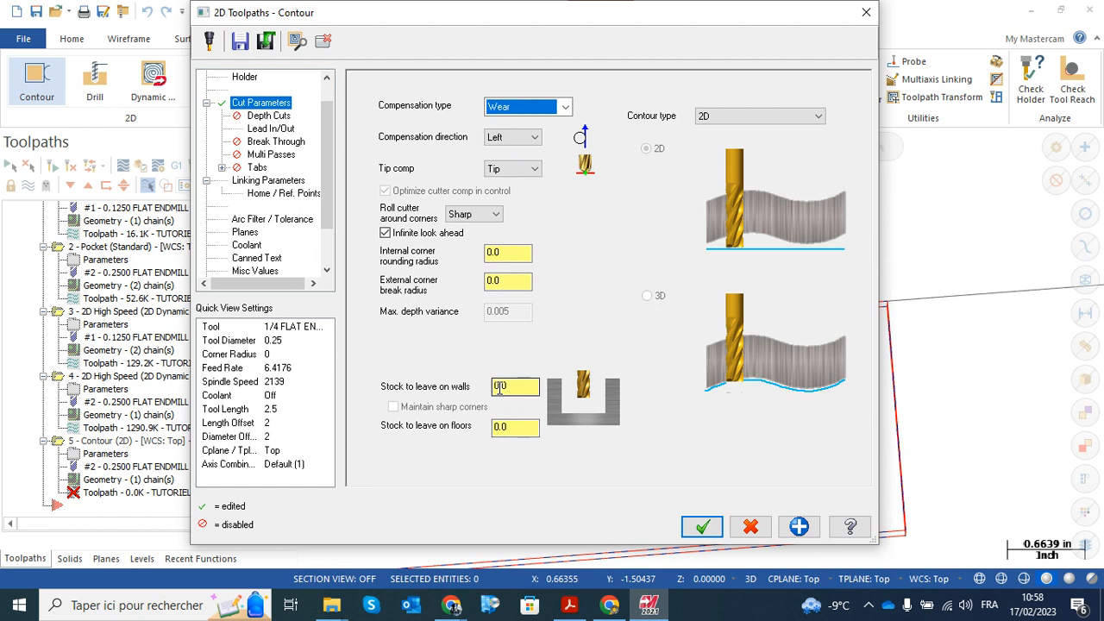
Set the lead-in line length and arc radius to 50% each, and copy the entry settings to the exit
{"action": "left_click", "coordinate": [269, 129]}
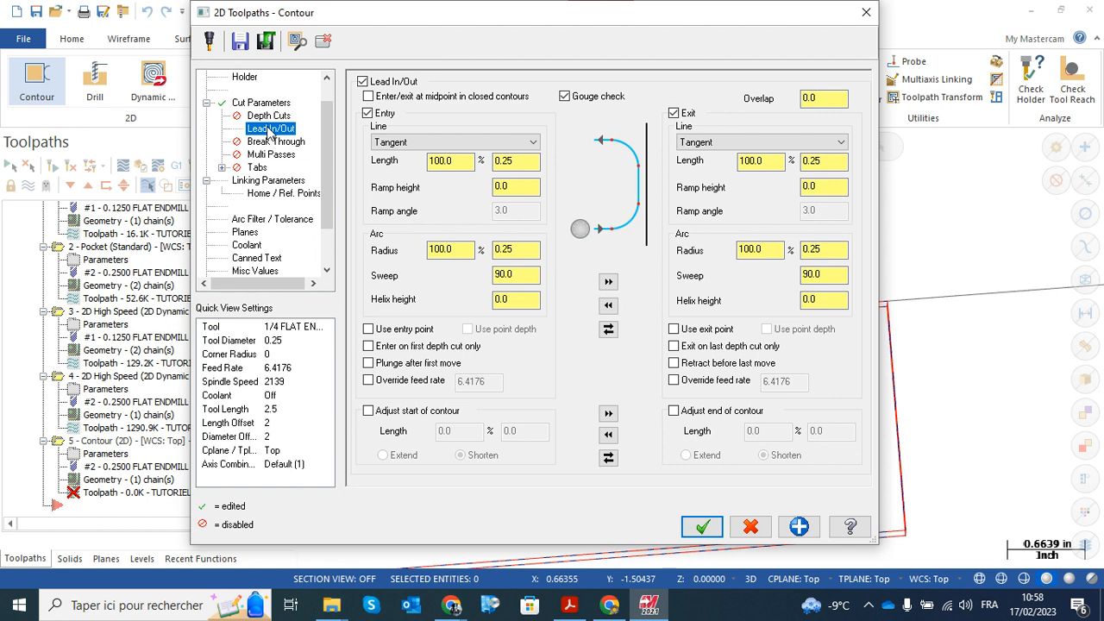
{"action": "left_click", "coordinate": [453, 161]}
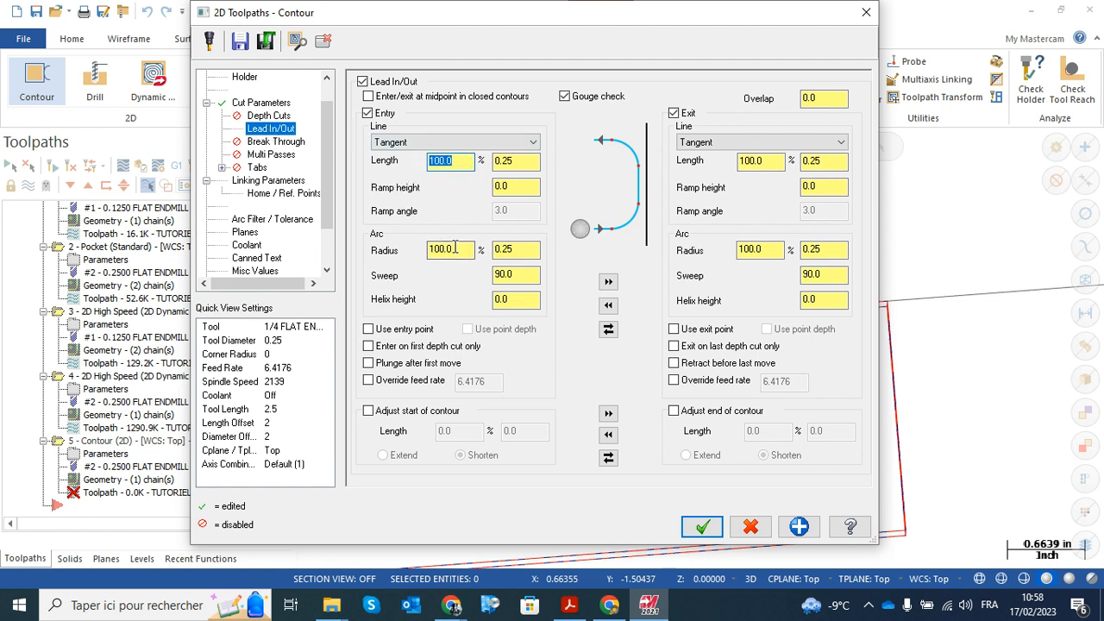
{"action": "left_click", "coordinate": [427, 246]}
{"action": "left_click", "coordinate": [448, 162]}
{"action": "left_click_drag", "start_coordinate": [491, 22], "coordinate": [41, 120]}
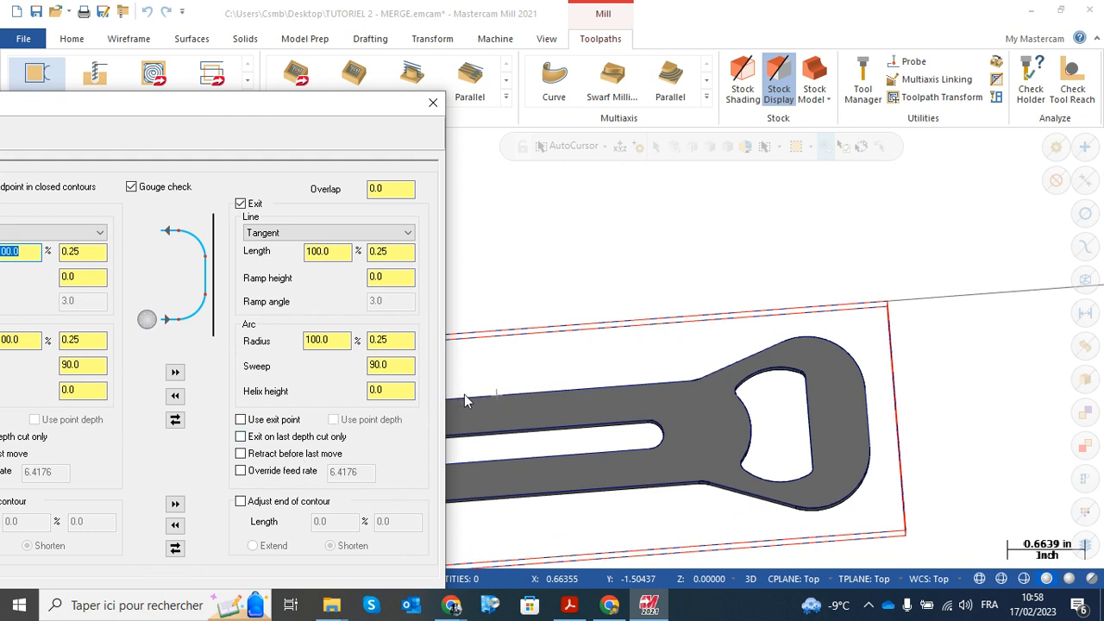
{"action": "left_click_drag", "start_coordinate": [291, 105], "coordinate": [693, 48]}
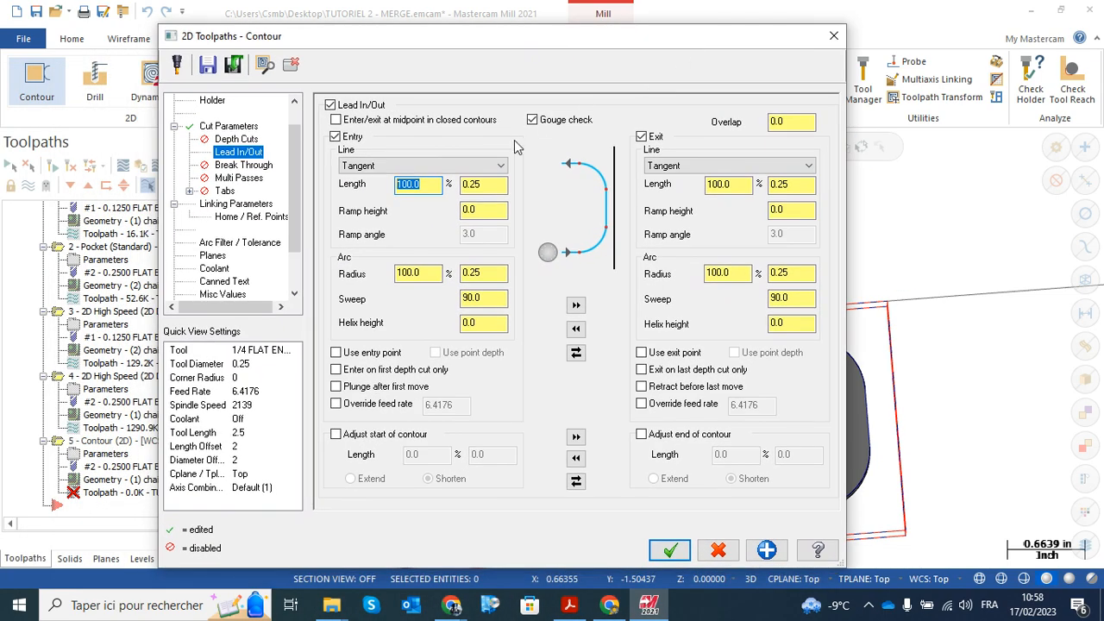
{"action": "type", "text": "50"}
{"action": "key", "text": "Return"}
{"action": "left_click_drag", "start_coordinate": [440, 272], "coordinate": [395, 273]}
{"action": "type", "text": "5"}
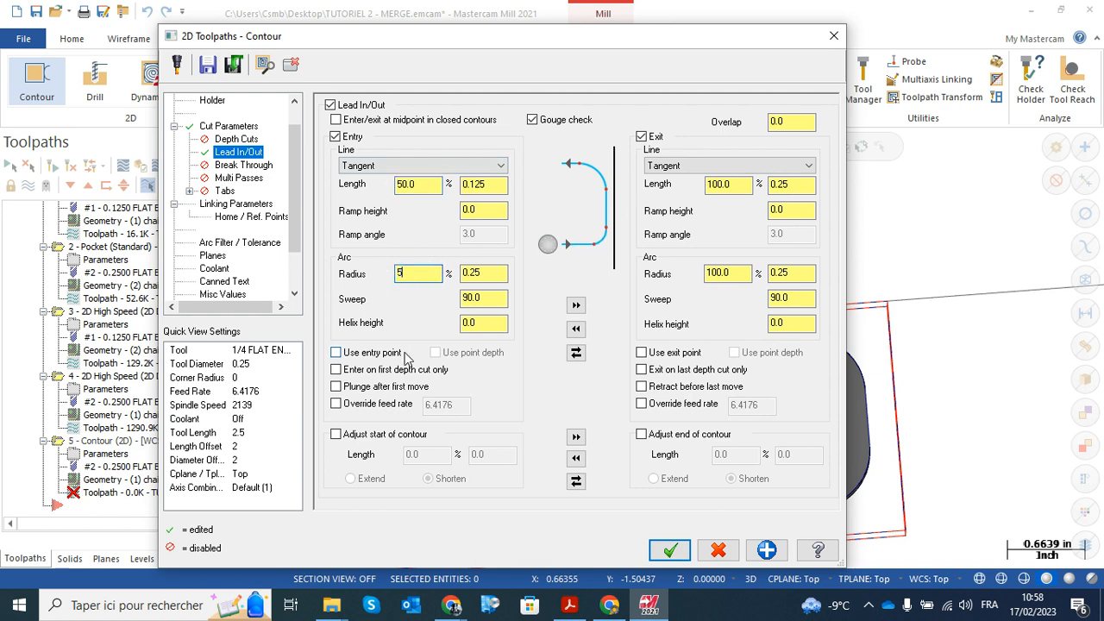
{"action": "type", "text": "0"}
{"action": "key", "text": "Return"}
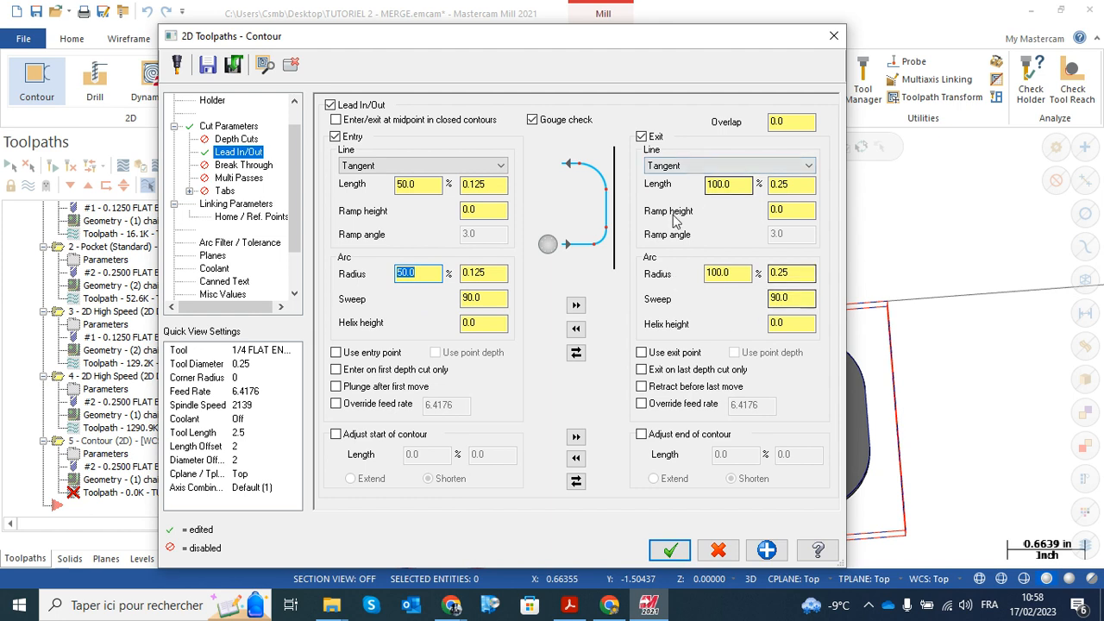
{"action": "left_click", "coordinate": [576, 307]}
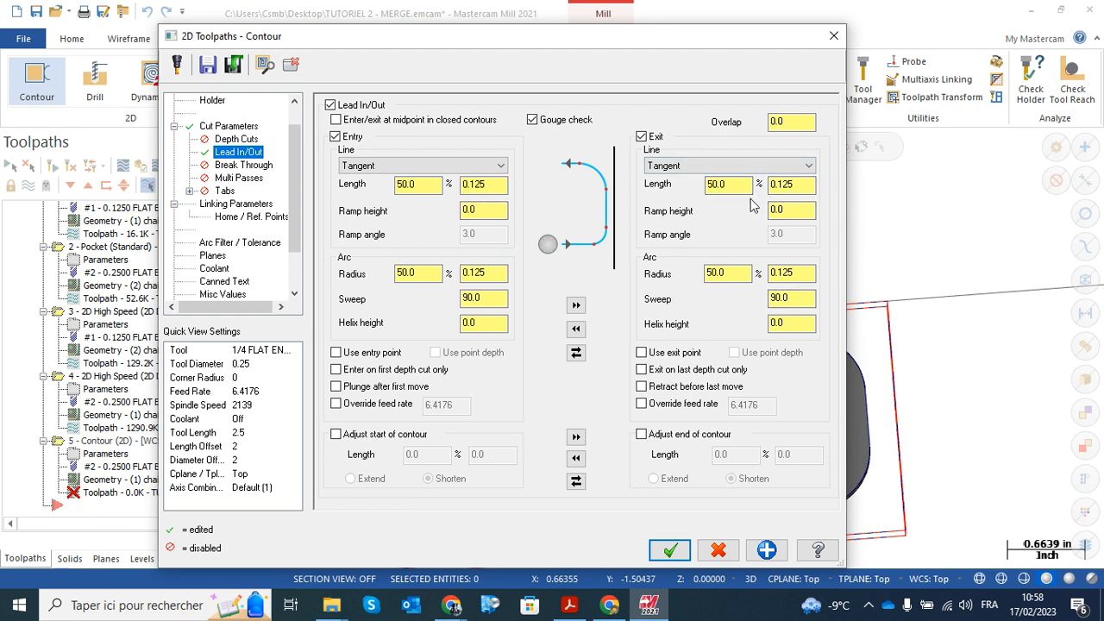
Enable Break Through for the contour with a break through amount of 0.015
{"action": "left_click", "coordinate": [245, 167]}
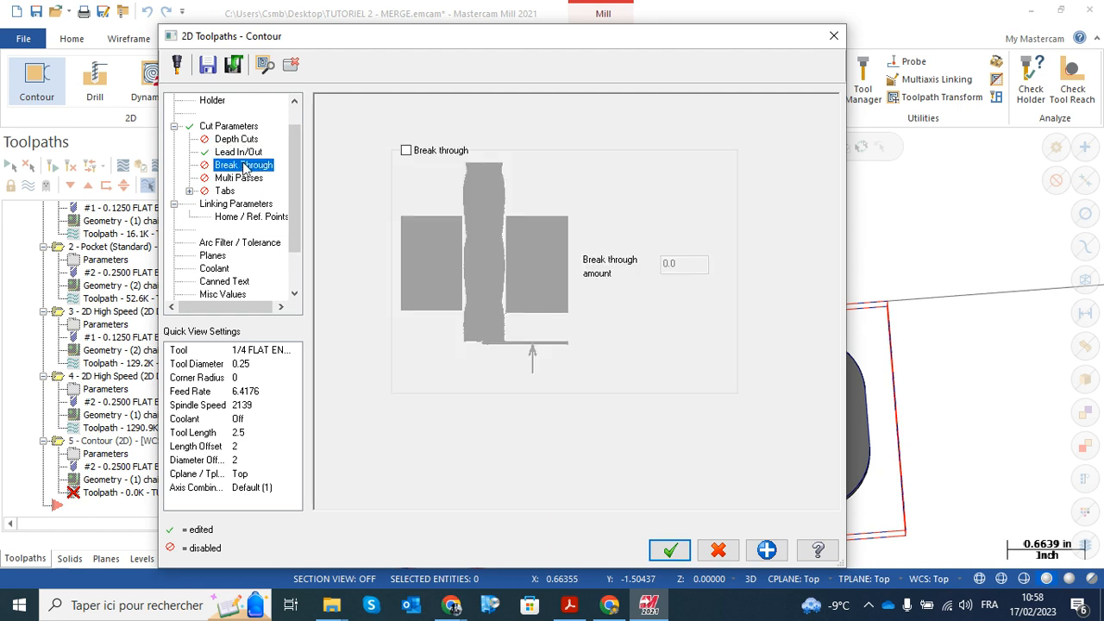
{"action": "left_click", "coordinate": [407, 153]}
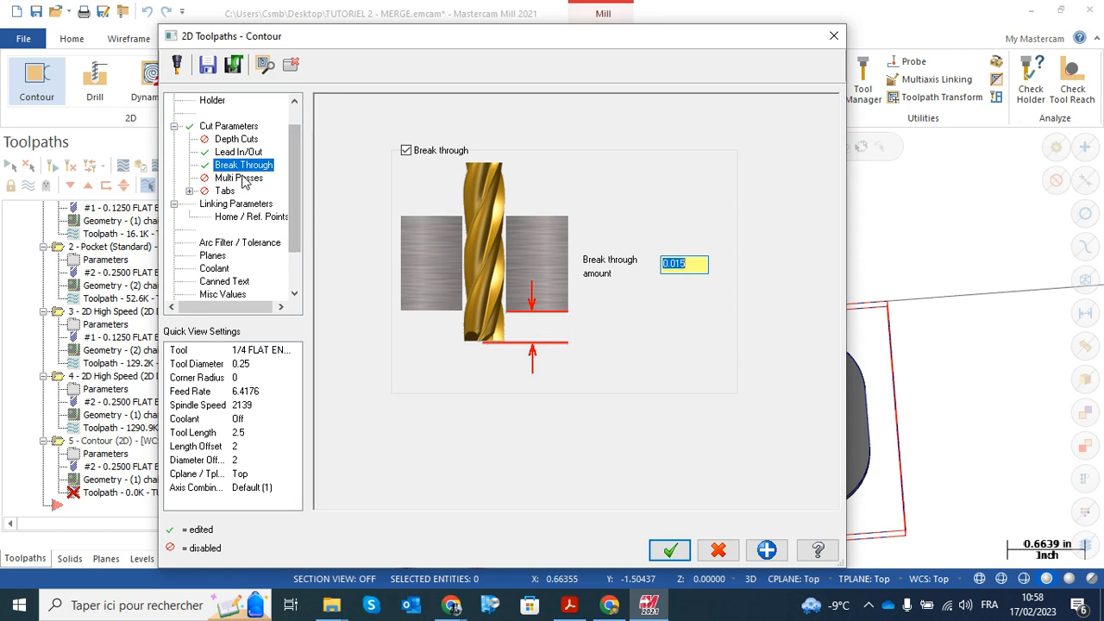
Set the contour's absolute depth to -0.125 in the linking parameters and turn Flood coolant on, accepting the toolpath settings
{"action": "left_click", "coordinate": [234, 205]}
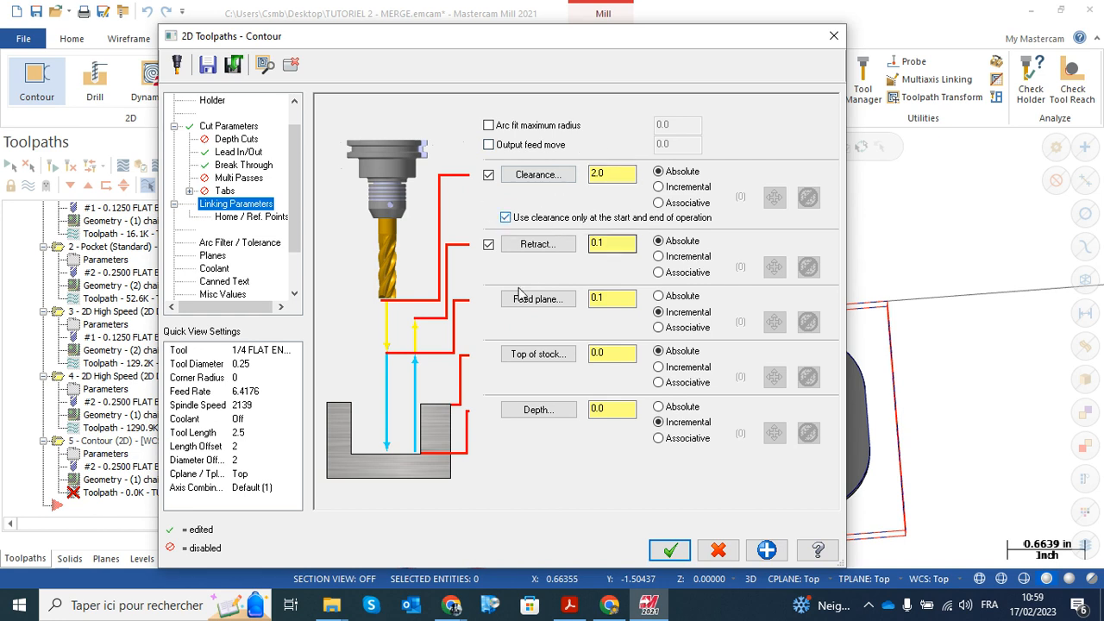
{"action": "left_click", "coordinate": [625, 409]}
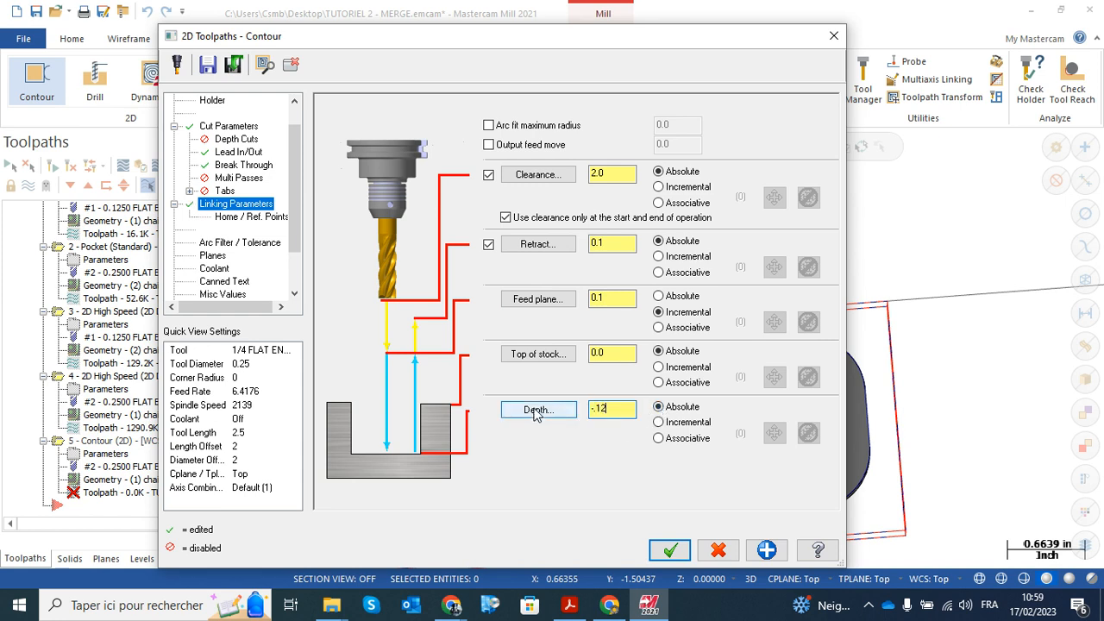
{"action": "left_click", "coordinate": [216, 270]}
{"action": "left_click", "coordinate": [582, 193]}
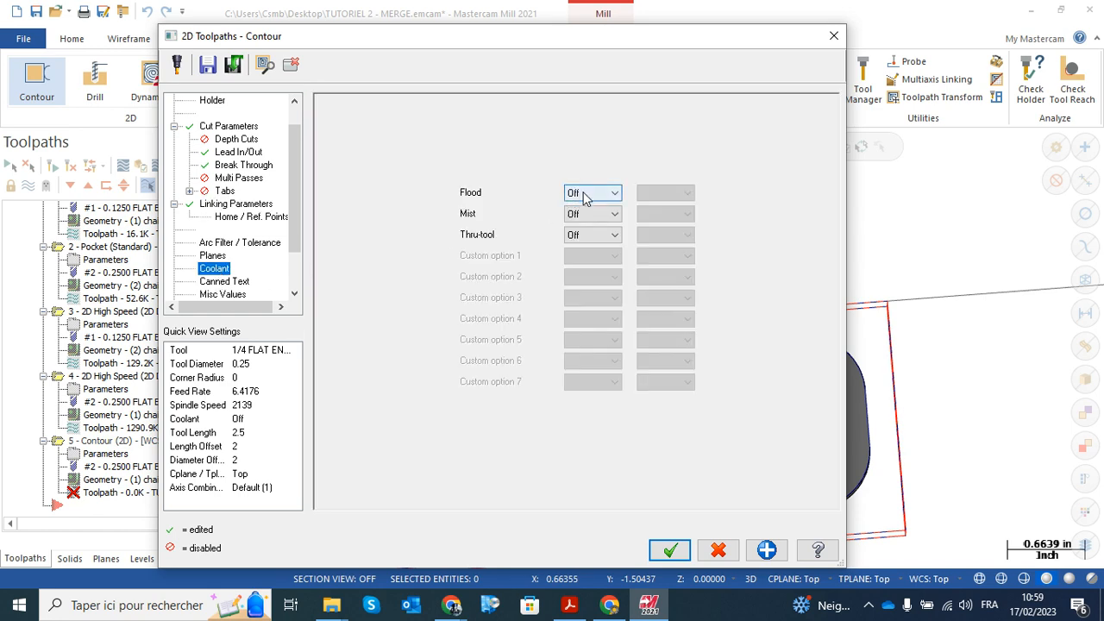
{"action": "left_click", "coordinate": [577, 208]}
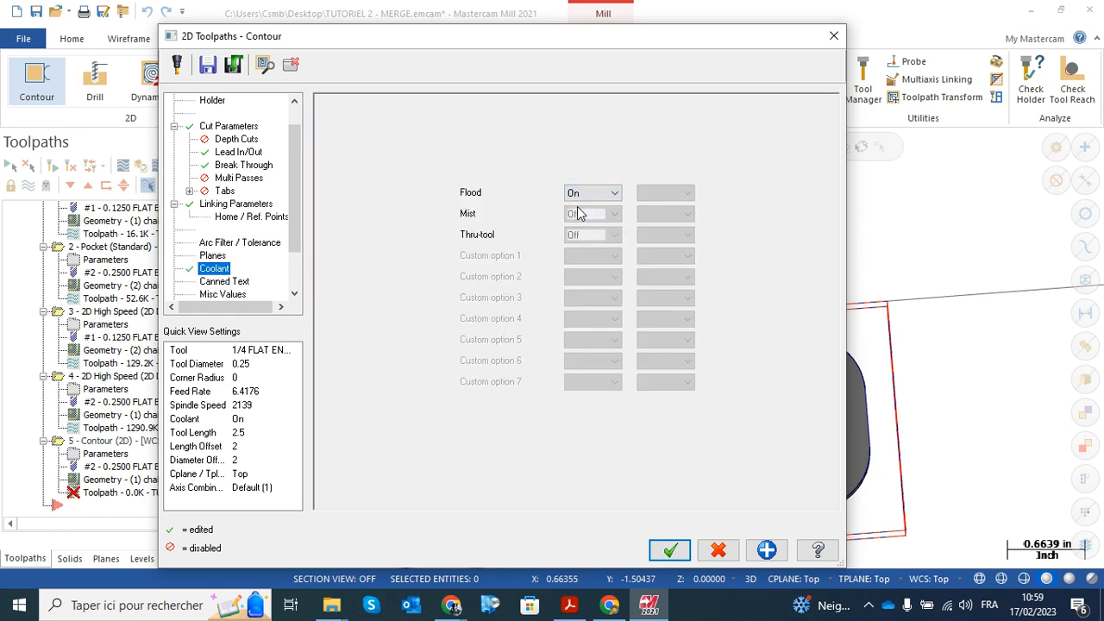
{"action": "left_click", "coordinate": [670, 550]}
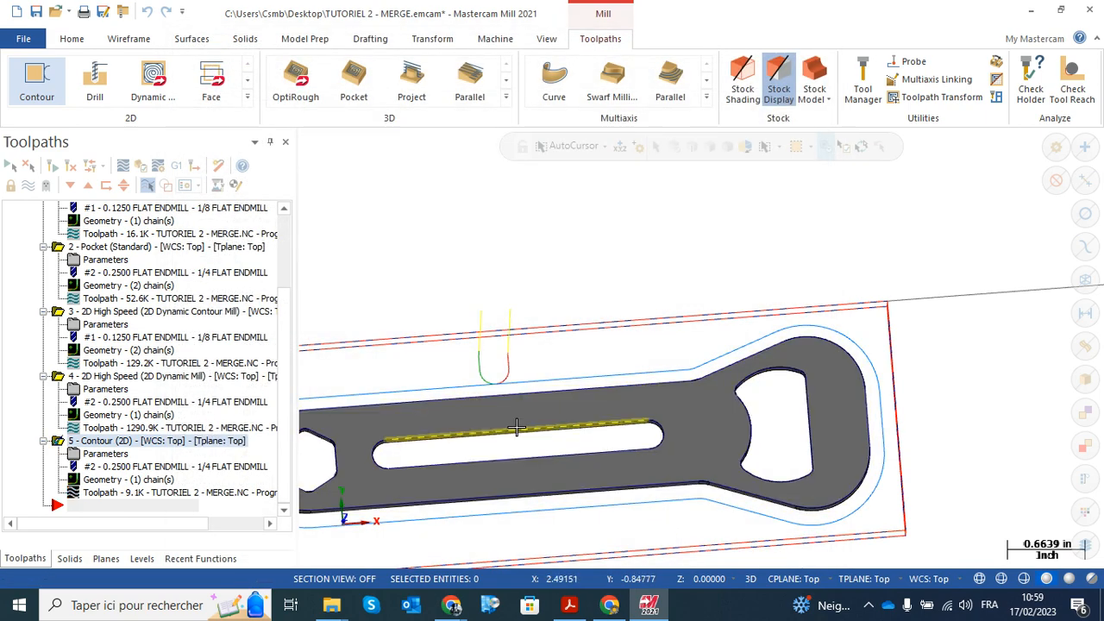
Backplot the 2D contour operation and watch the 1/4 flat endmill travel around the part's outer profile
{"action": "scroll", "coordinate": [521, 341], "scroll_direction": "up", "scroll_amount": 1}
{"action": "middle_click_drag", "start_coordinate": [521, 340], "coordinate": [593, 261]}
{"action": "scroll", "coordinate": [478, 360], "scroll_direction": "up", "scroll_amount": 1}
{"action": "scroll", "coordinate": [494, 362], "scroll_direction": "up", "scroll_amount": 1}
{"action": "scroll", "coordinate": [512, 357], "scroll_direction": "up", "scroll_amount": 1}
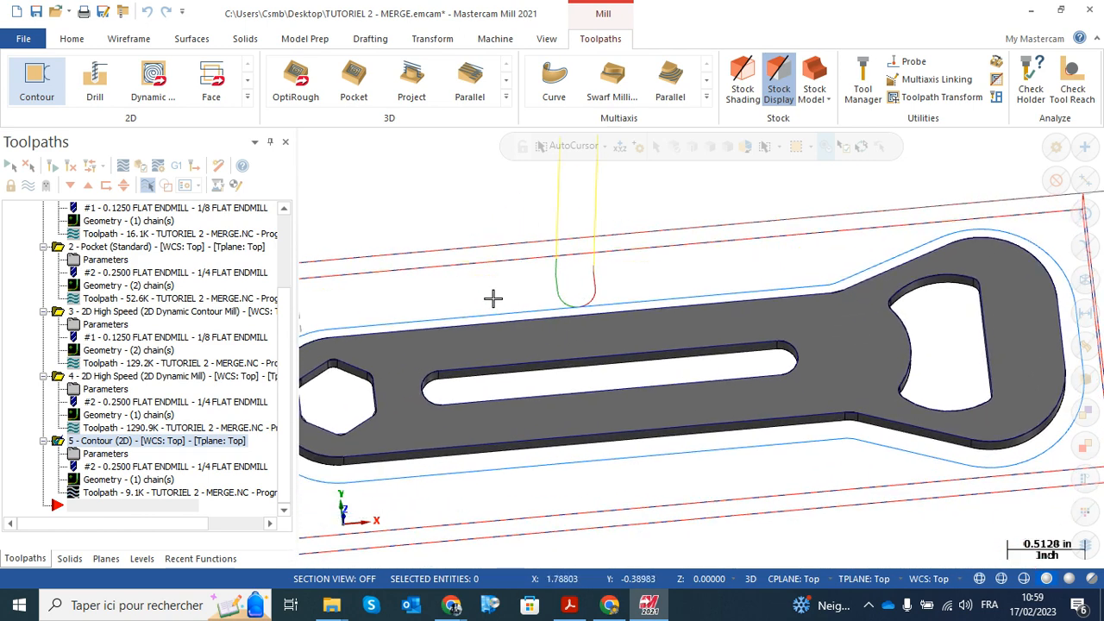
{"action": "left_click", "coordinate": [131, 493]}
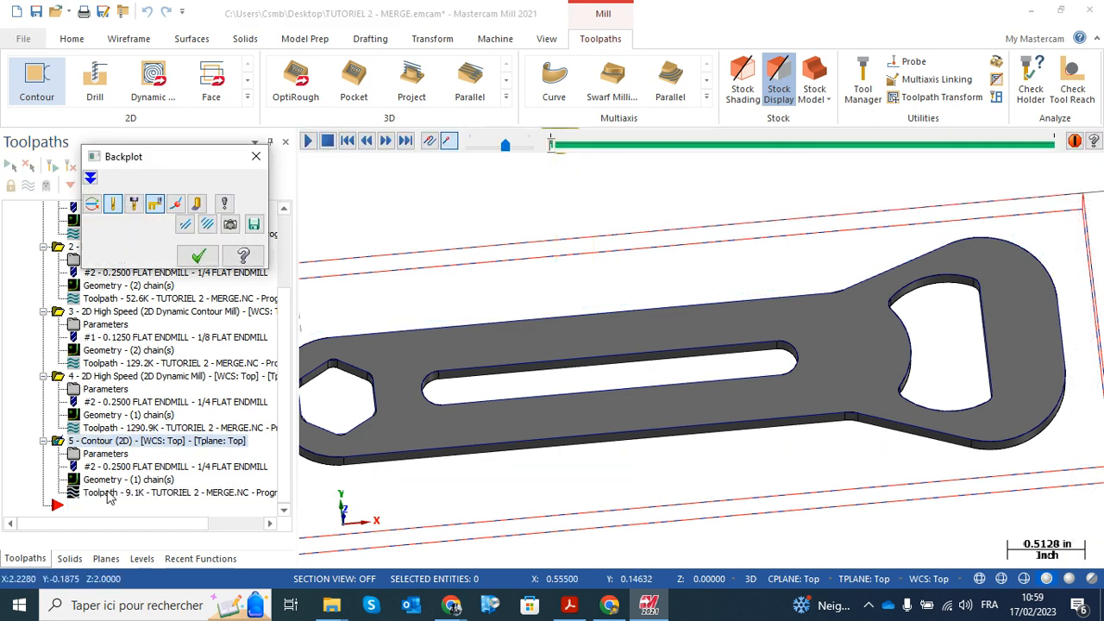
{"action": "left_click", "coordinate": [308, 141]}
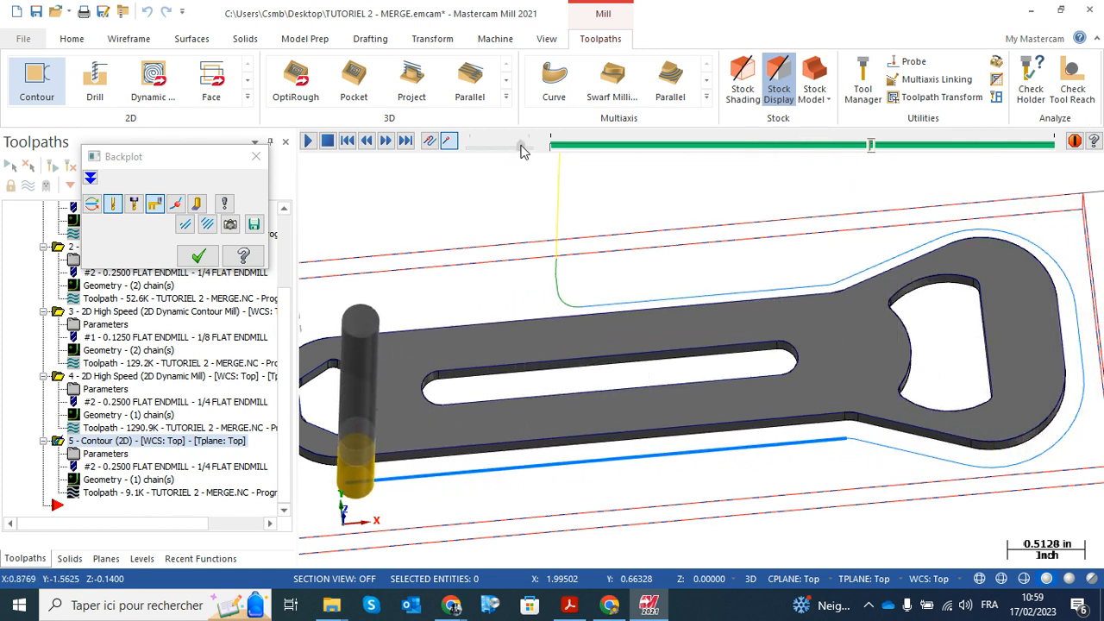
{"action": "mouse_move", "coordinate": [521, 146]}
{"action": "left_mouse_down"}
{"action": "mouse_move", "coordinate": [508, 146]}
{"action": "mouse_move", "coordinate": [518, 148]}
{"action": "left_mouse_up"}
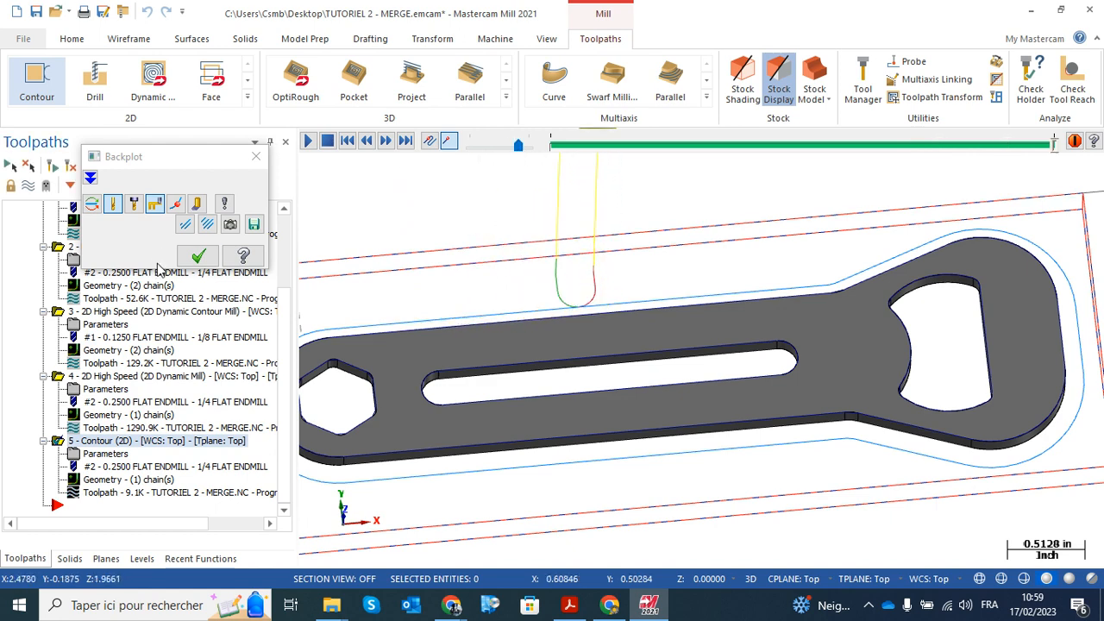
{"action": "left_click", "coordinate": [198, 257]}
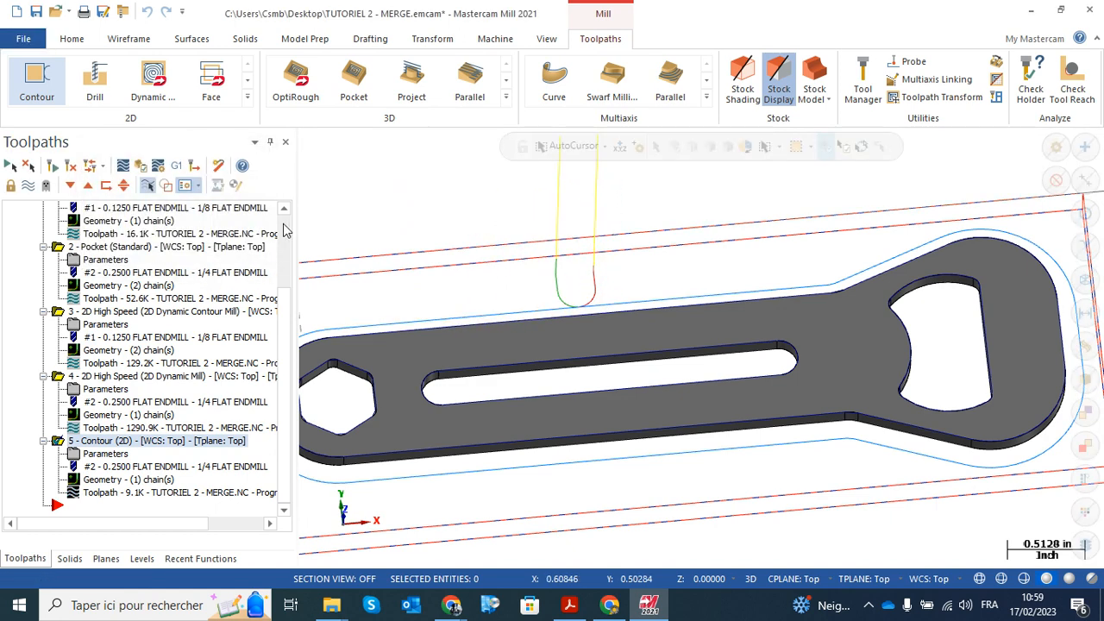
Select all operations in Machine Group-1 and open them for verification in Mastercam Simulator
{"action": "scroll", "coordinate": [287, 231], "scroll_direction": "up", "scroll_amount": 3}
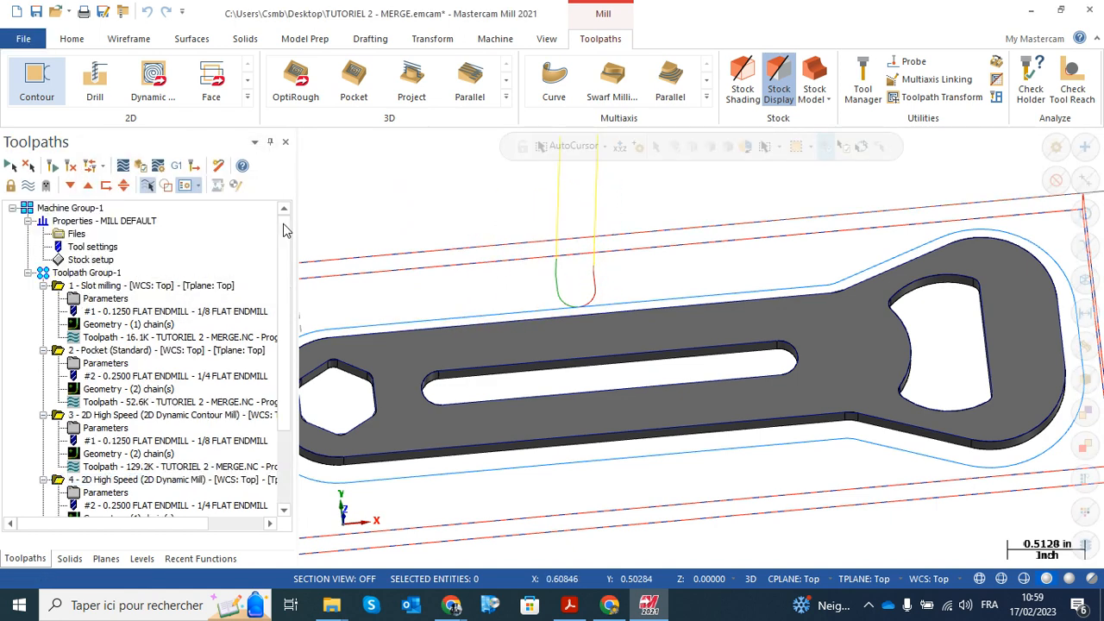
{"action": "left_click", "coordinate": [76, 211]}
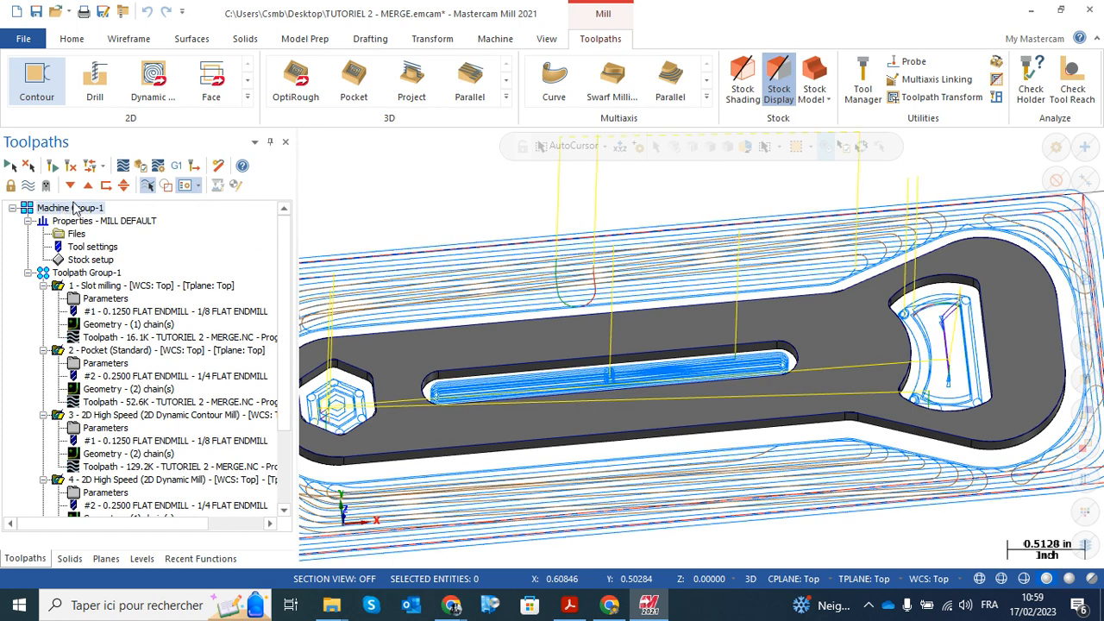
{"action": "left_click", "coordinate": [143, 167]}
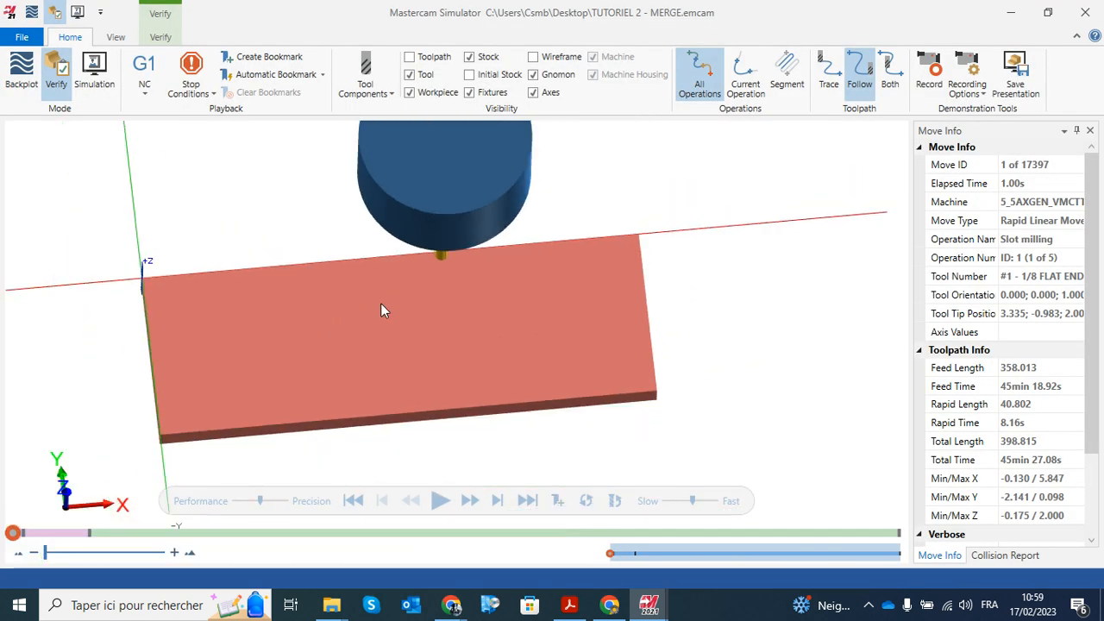
Advance the verification one operation at a time, from slot milling to the start of the contour operation
{"action": "scroll", "coordinate": [380, 304], "scroll_direction": "down", "scroll_amount": 3}
{"action": "left_click", "coordinate": [498, 501]}
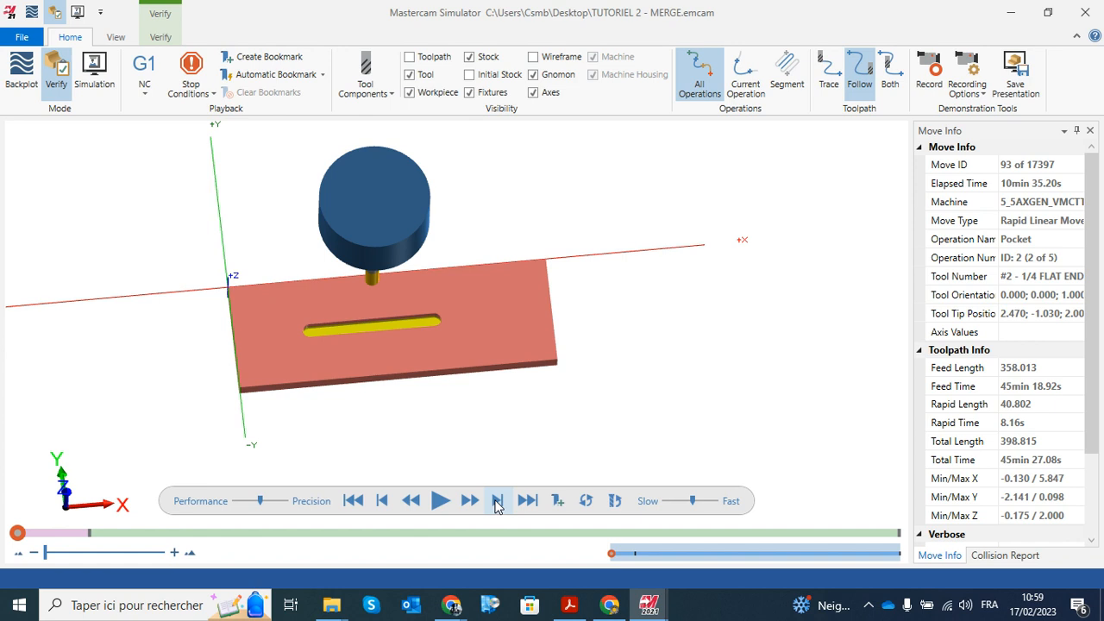
{"action": "left_click", "coordinate": [498, 501]}
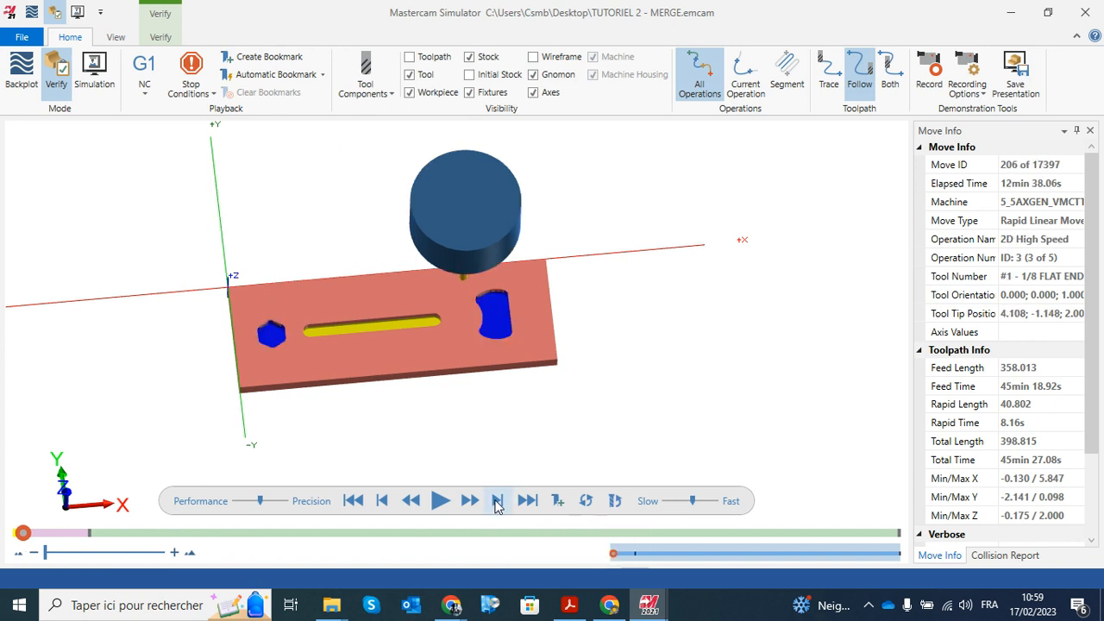
{"action": "left_click", "coordinate": [498, 501]}
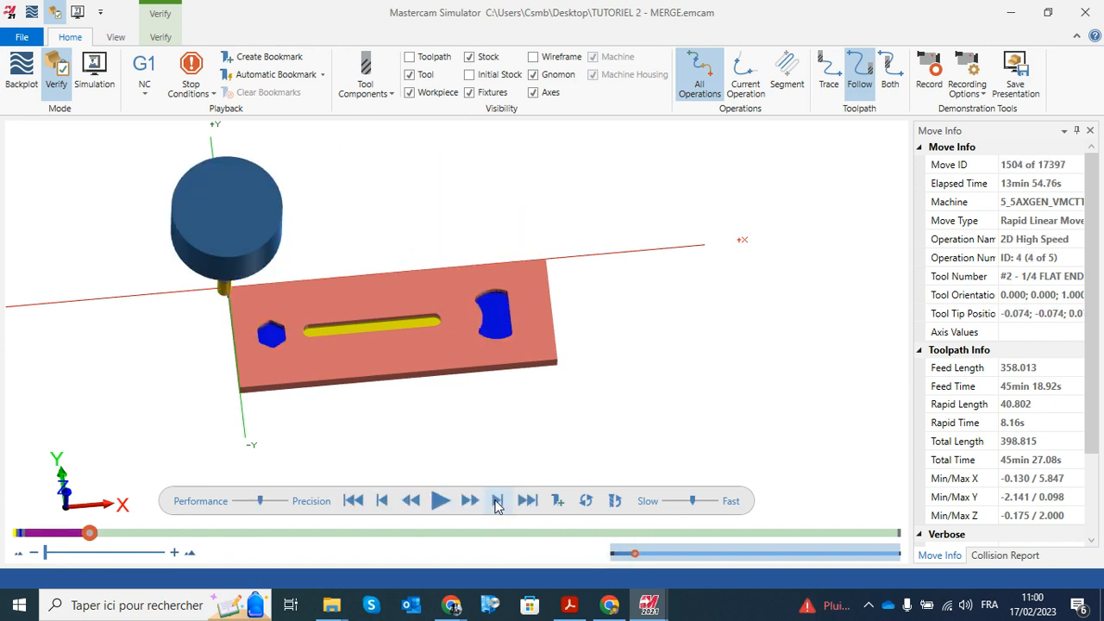
{"action": "left_click", "coordinate": [497, 501]}
{"action": "left_click", "coordinate": [498, 501]}
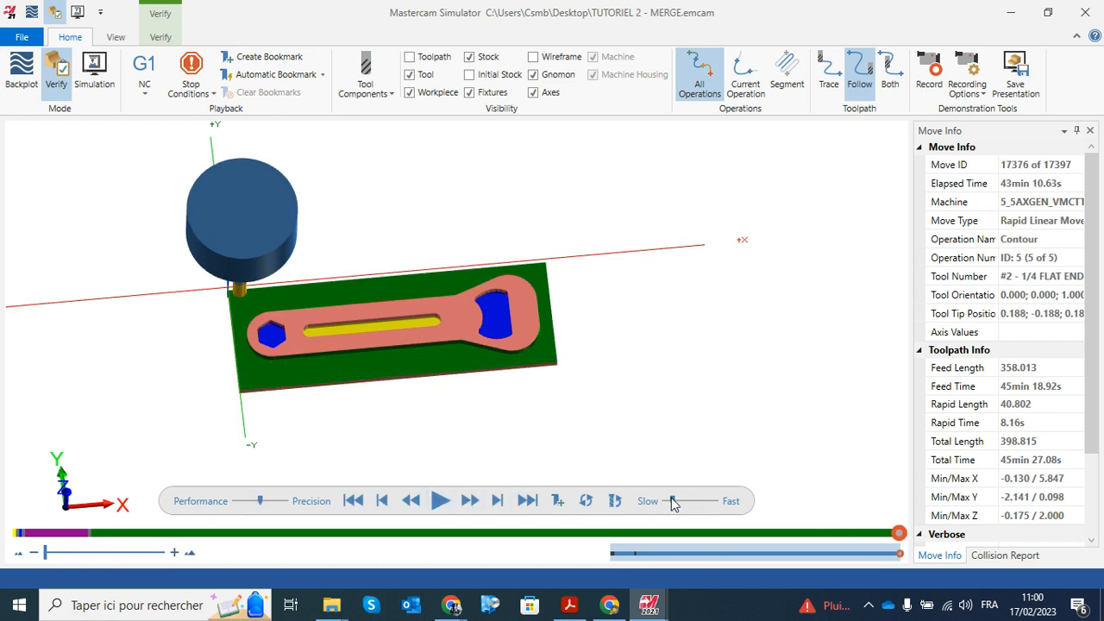
Play the contour operation's verification at a slower speed and inspect the machined outer profile from another angle
{"action": "scroll", "coordinate": [446, 332], "scroll_direction": "up", "scroll_amount": 5}
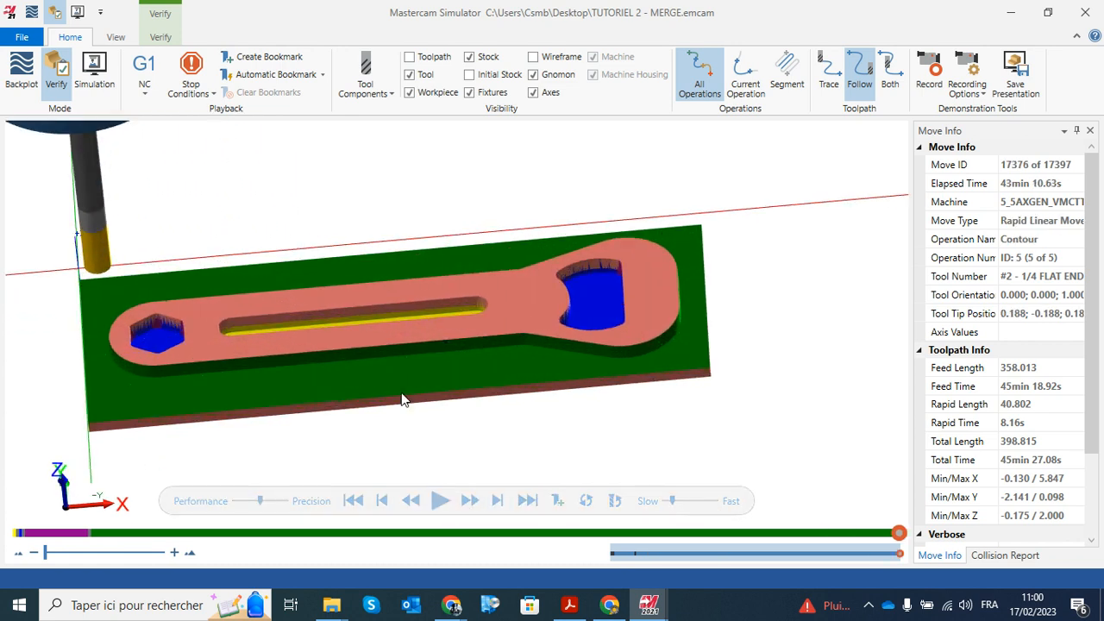
{"action": "left_click", "coordinate": [440, 503]}
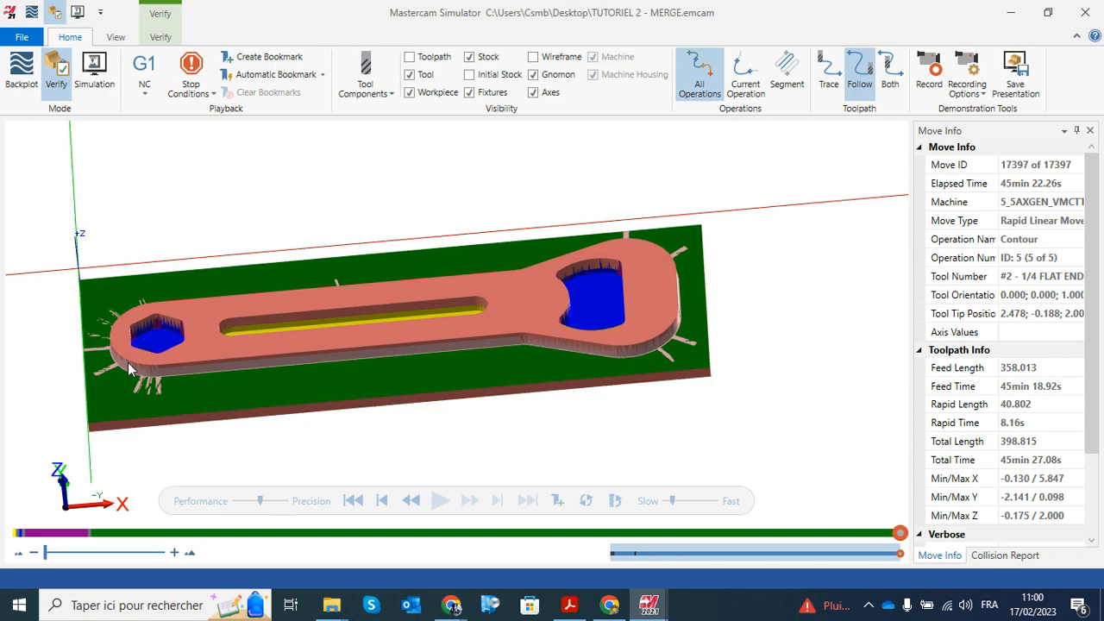
{"action": "middle_click_drag", "start_coordinate": [452, 254], "coordinate": [512, 250]}
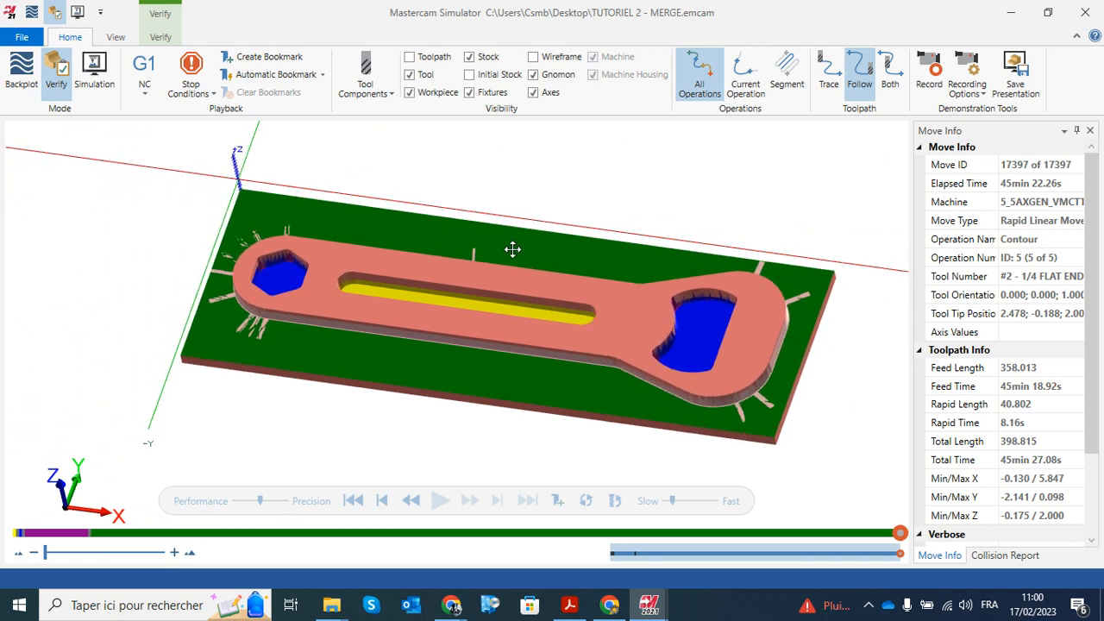